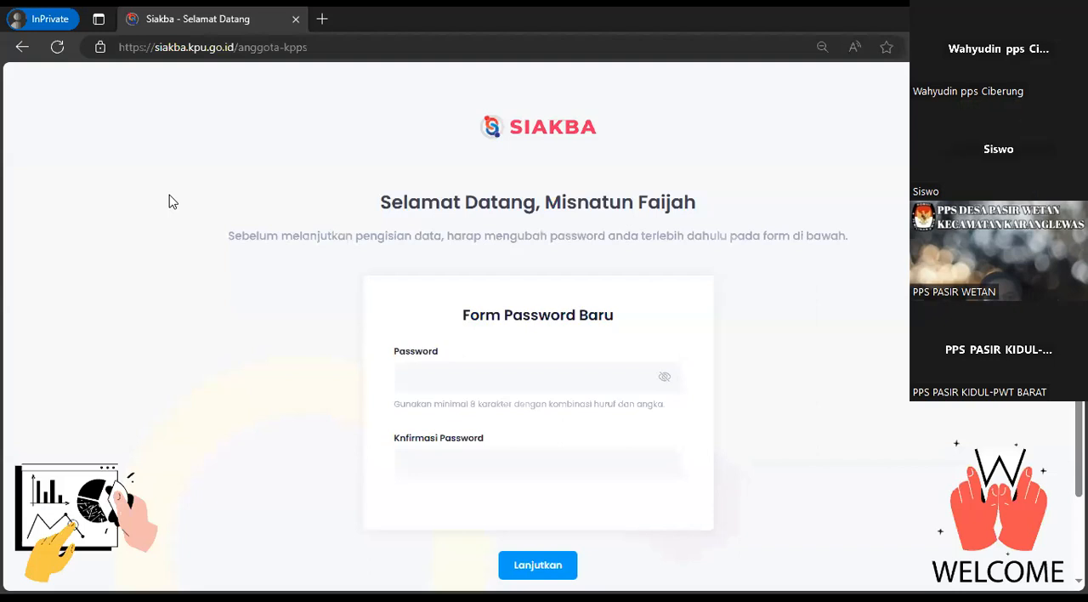
# Make the password entry visible and enter the new account password in the Password field
pyautogui.click(664, 377)
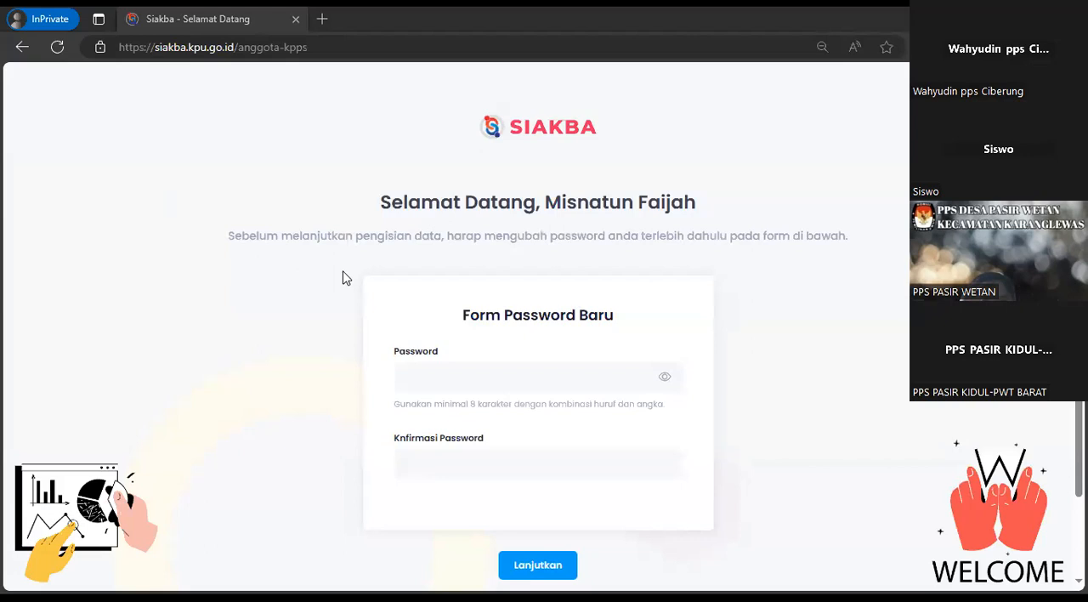
pyautogui.scroll(-1, 344, 278)
pyautogui.click(406, 293)
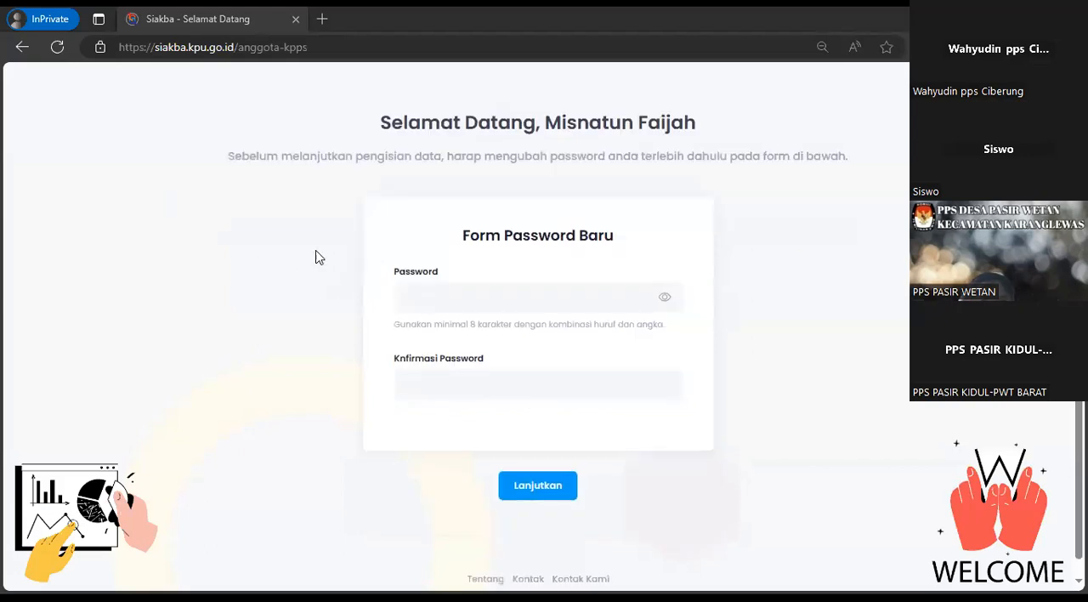
pyautogui.click(317, 257)
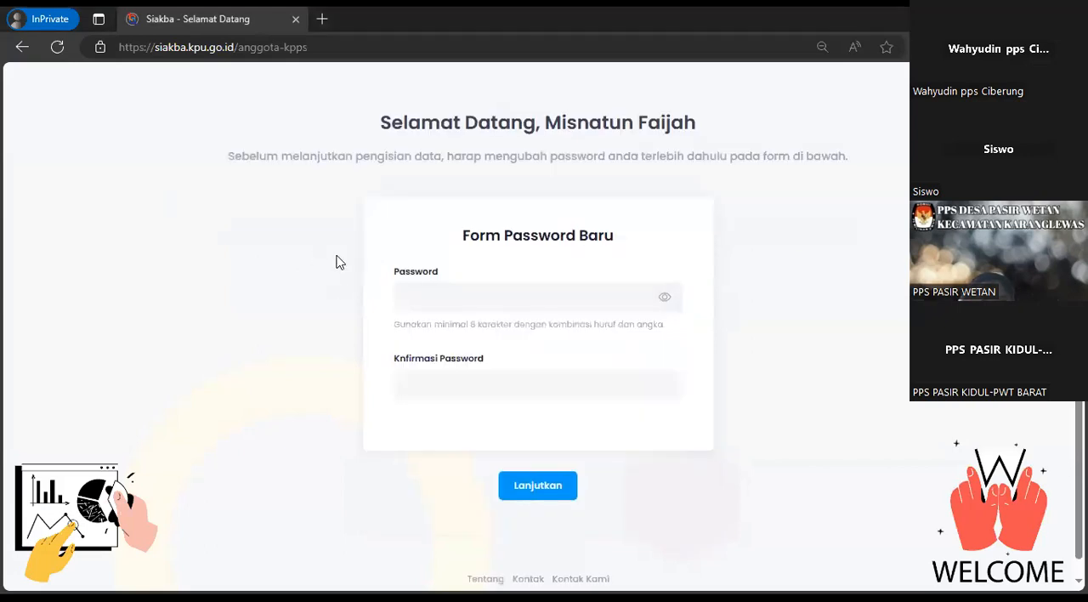
pyautogui.click(461, 296)
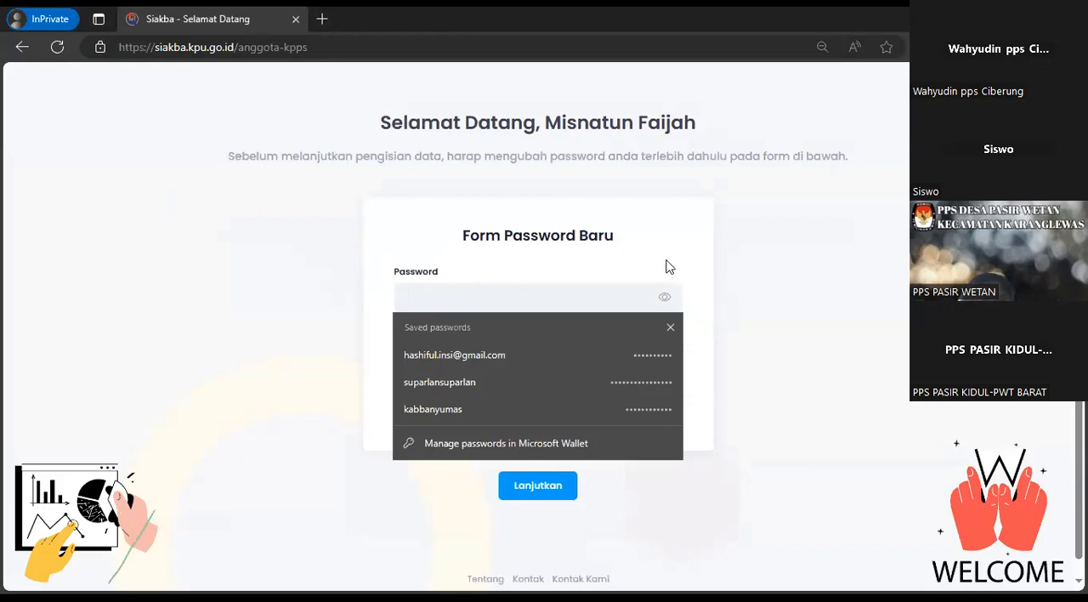
pyautogui.hotkey('ctrl', 'v')
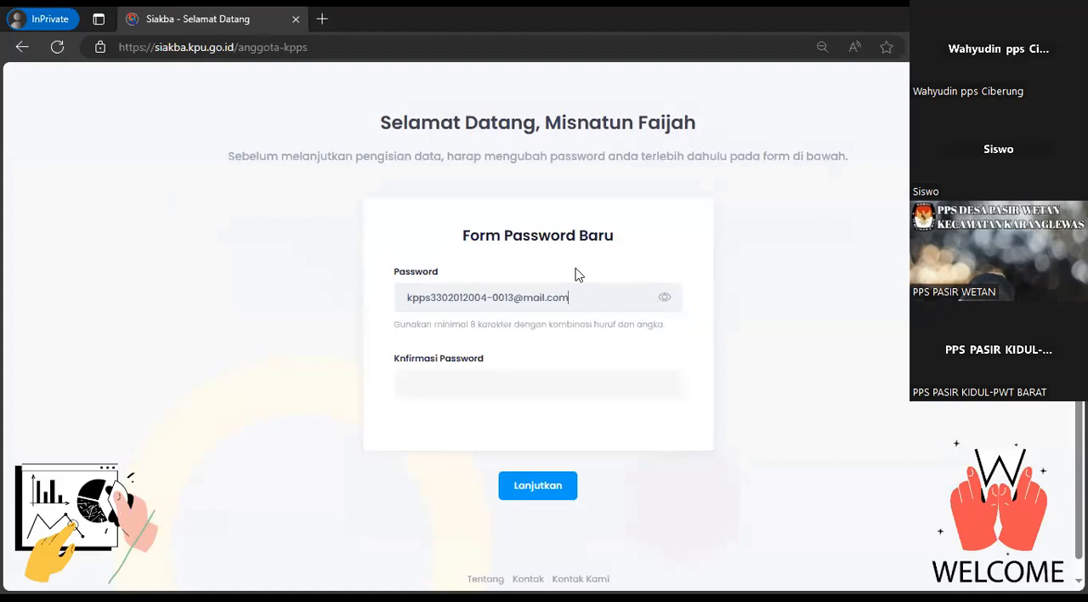
# Repeat the new account password in the confirmation field, submit the form and continue to the profile page
pyautogui.click(498, 390)
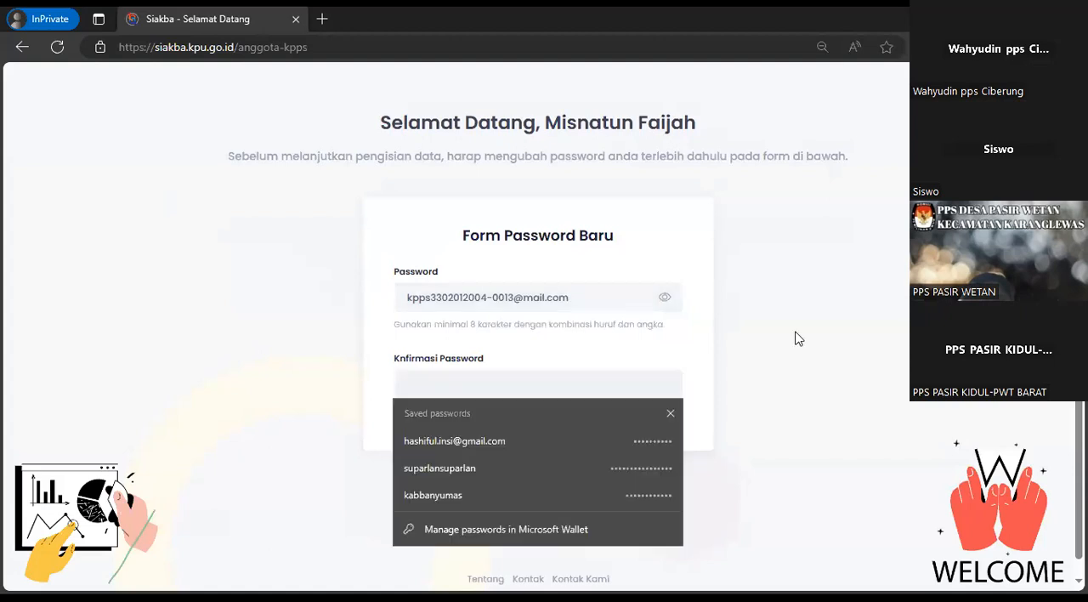
pyautogui.hotkey('ctrl', 'v')
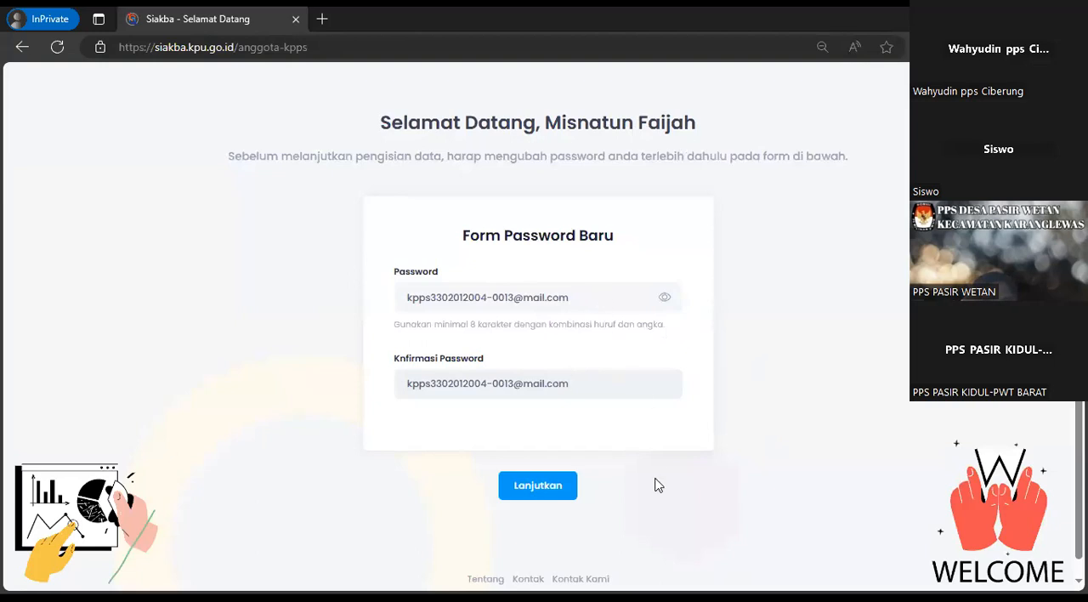
pyautogui.click(554, 488)
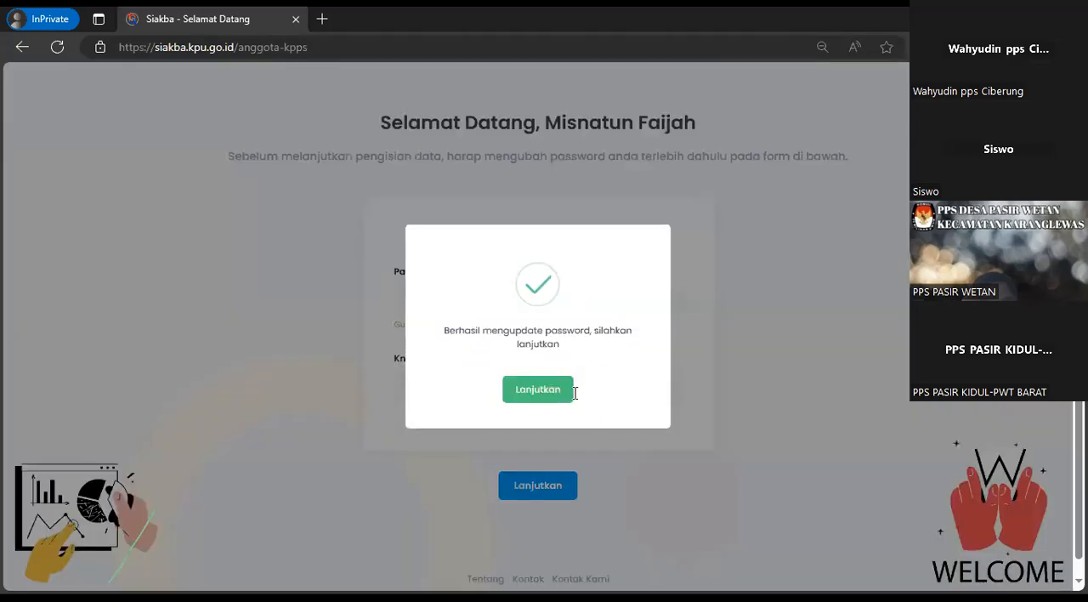
pyautogui.click(570, 391)
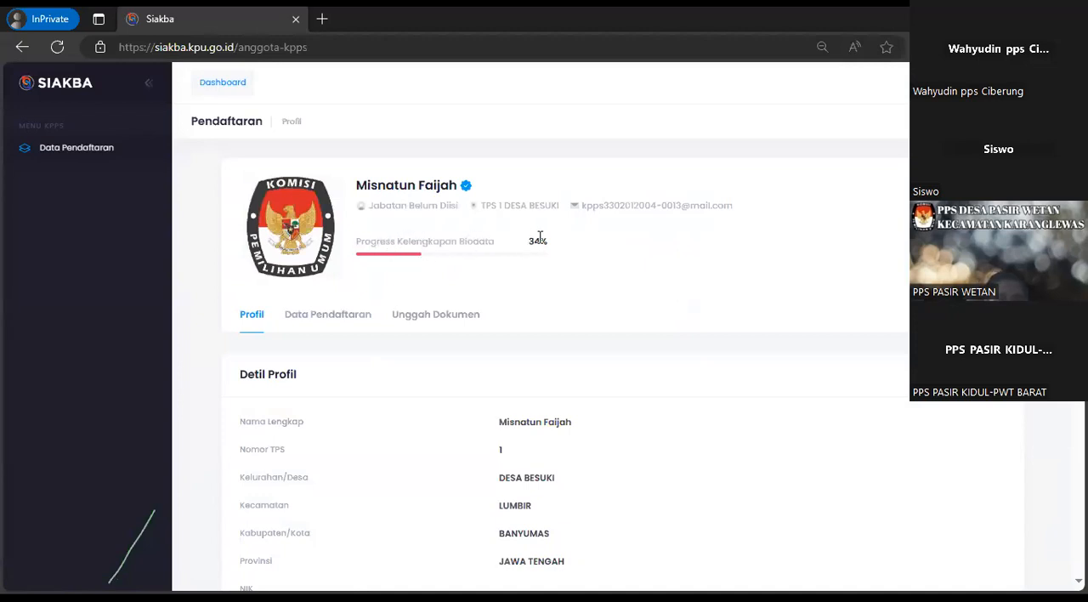
# Examine the biodata completion progress and the Detil Profil entries, including name, TPS number and region
pyautogui.moveTo(529, 241); pyautogui.dragTo(556, 251)
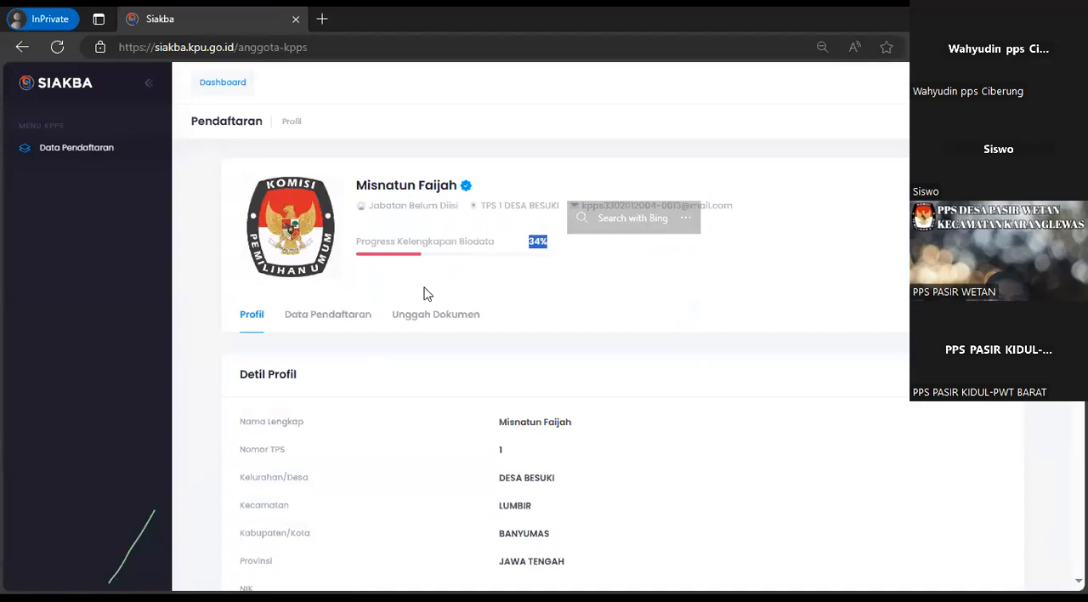
pyautogui.click(399, 313)
pyautogui.click(253, 318)
pyautogui.scroll(-2, 419, 348)
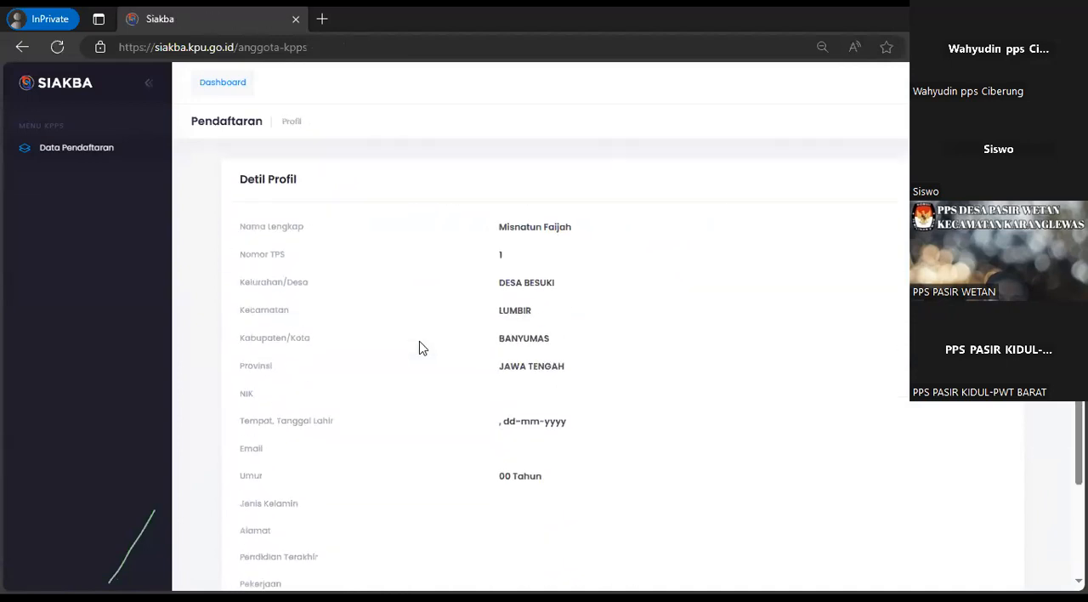
pyautogui.scroll(-1, 419, 348)
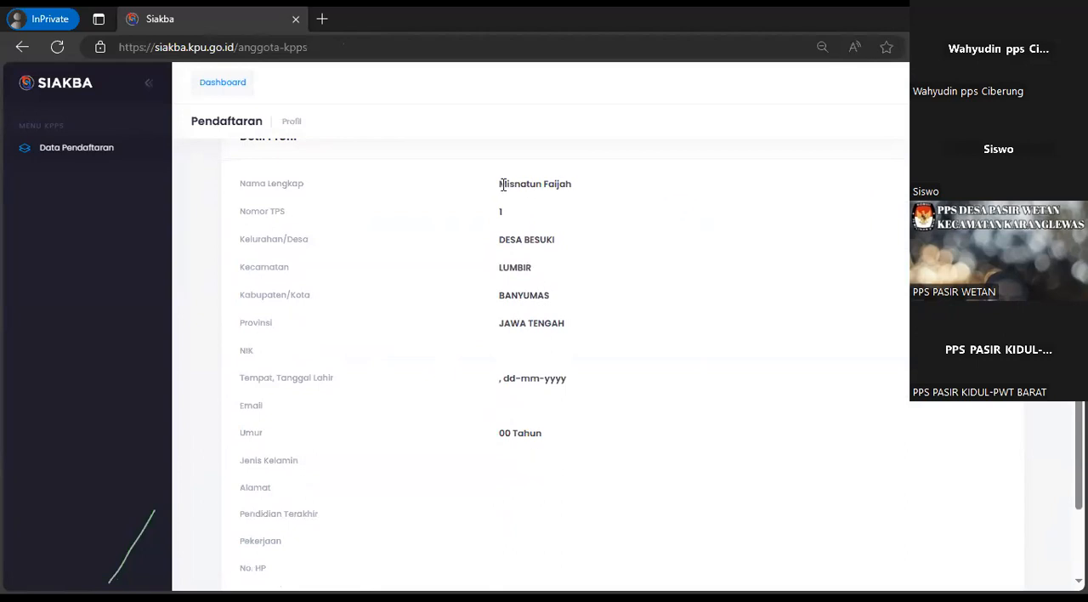
pyautogui.moveTo(498, 181); pyautogui.dragTo(583, 195)
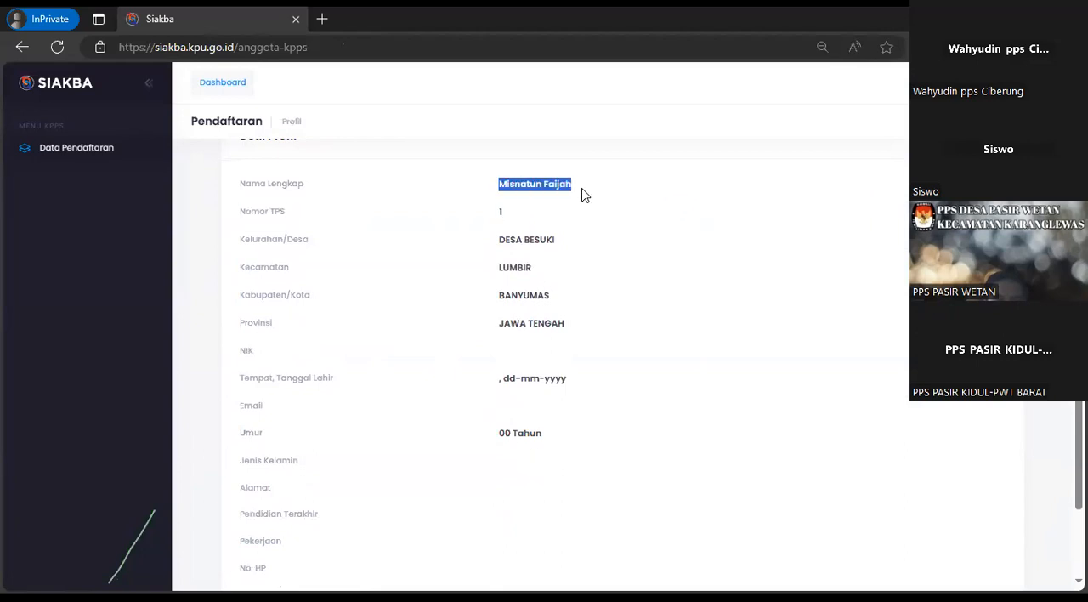
pyautogui.click(517, 219)
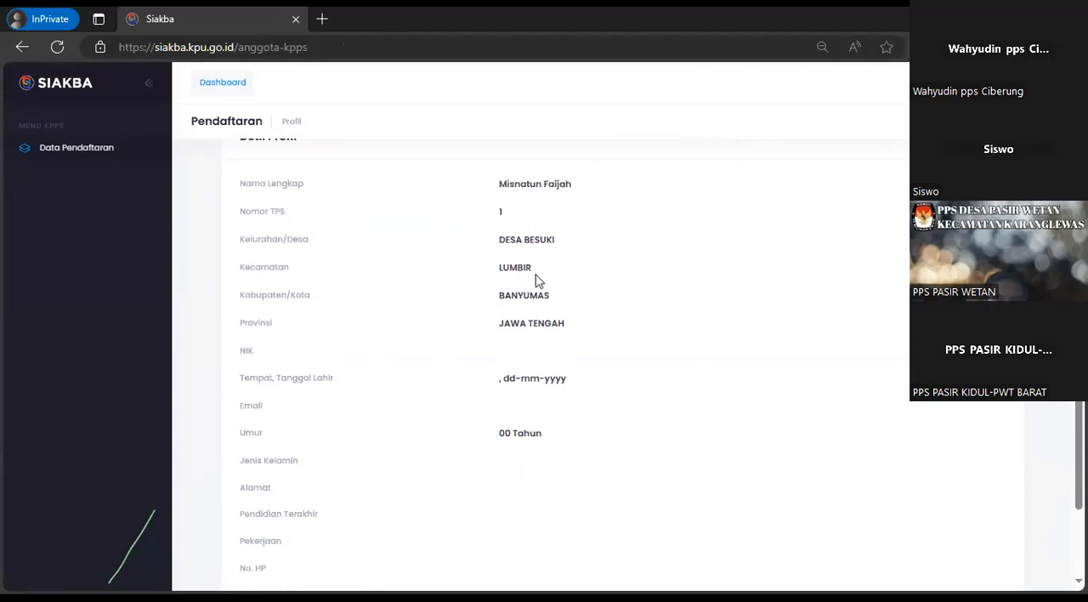
pyautogui.scroll(1, 466, 368)
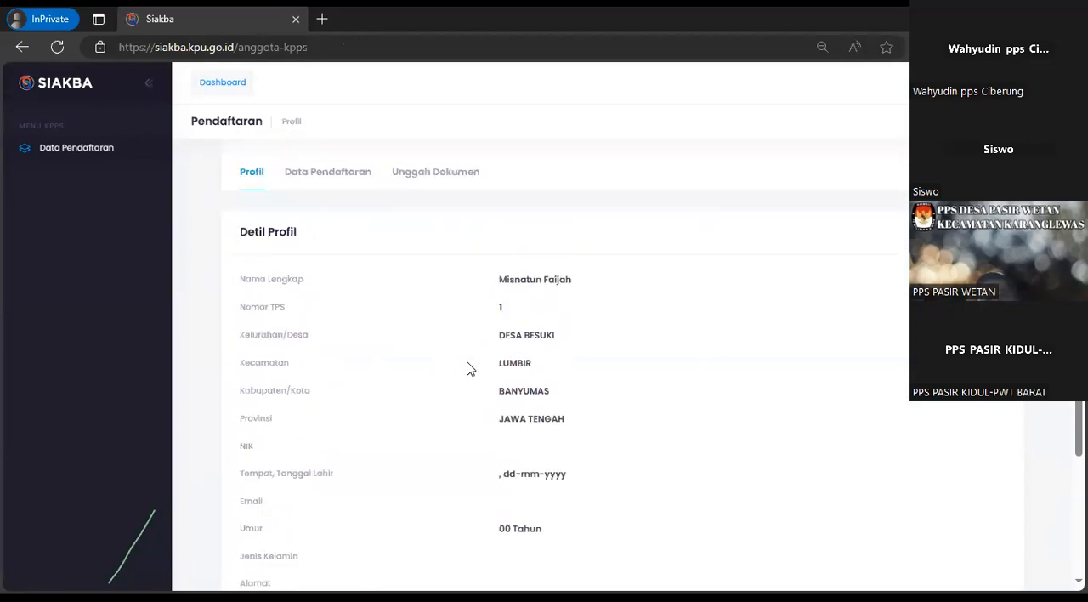
pyautogui.scroll(2, 467, 368)
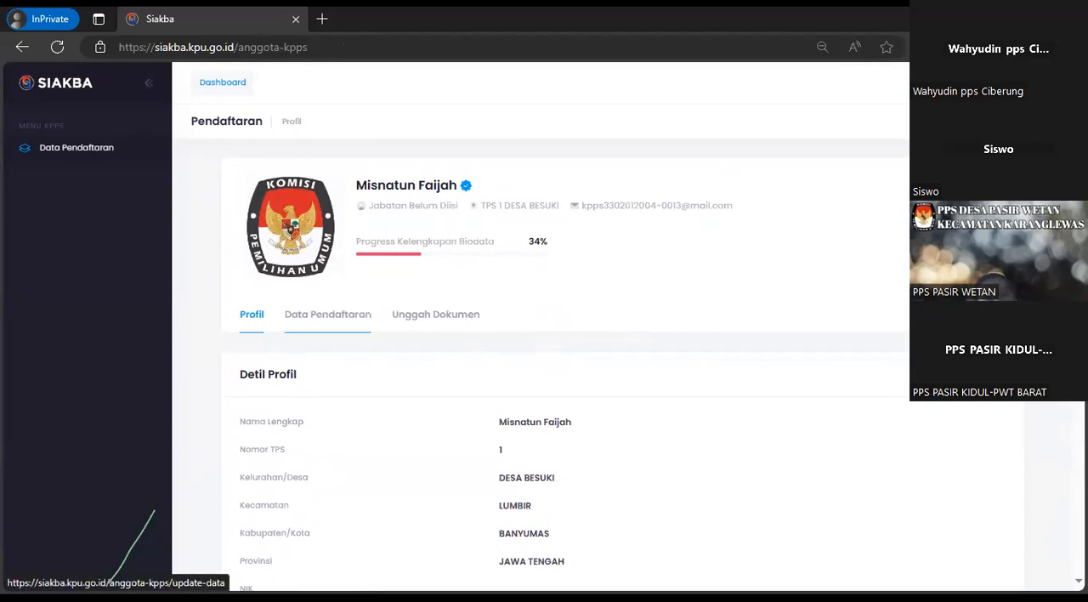
pyautogui.scroll(-1, 879, 378)
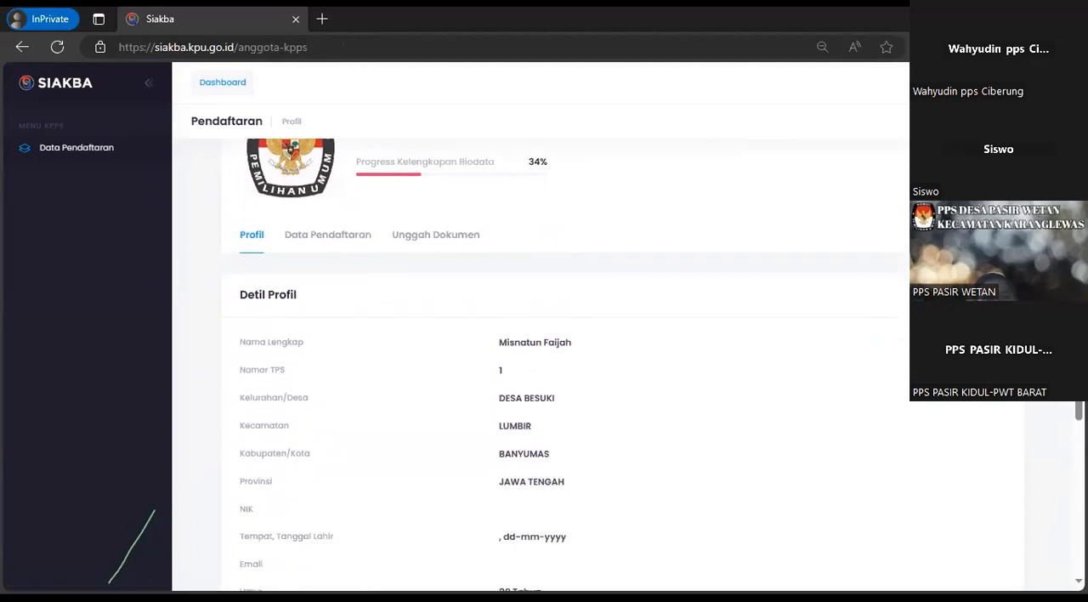
# Open the Data Pendaftaran form for updating and look over its NIK and email fields
pyautogui.click(939, 298)
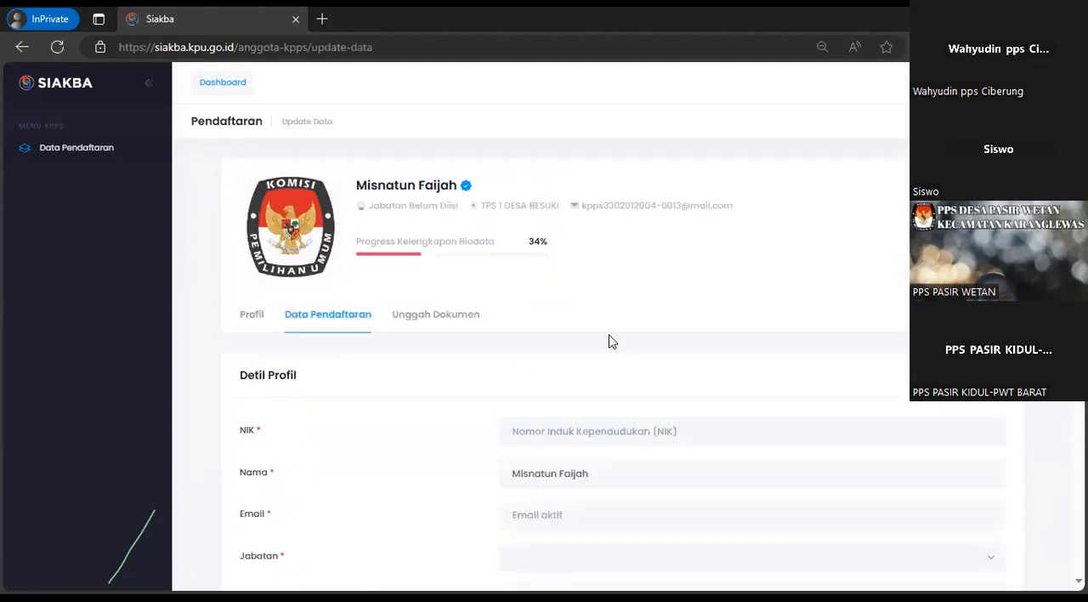
pyautogui.scroll(-2, 609, 340)
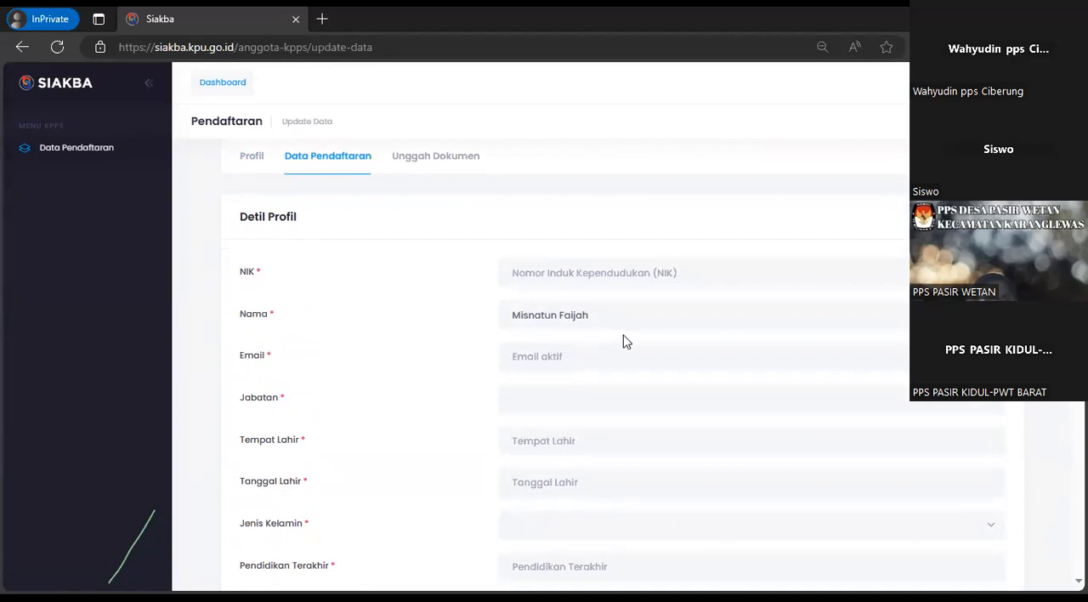
pyautogui.click(601, 275)
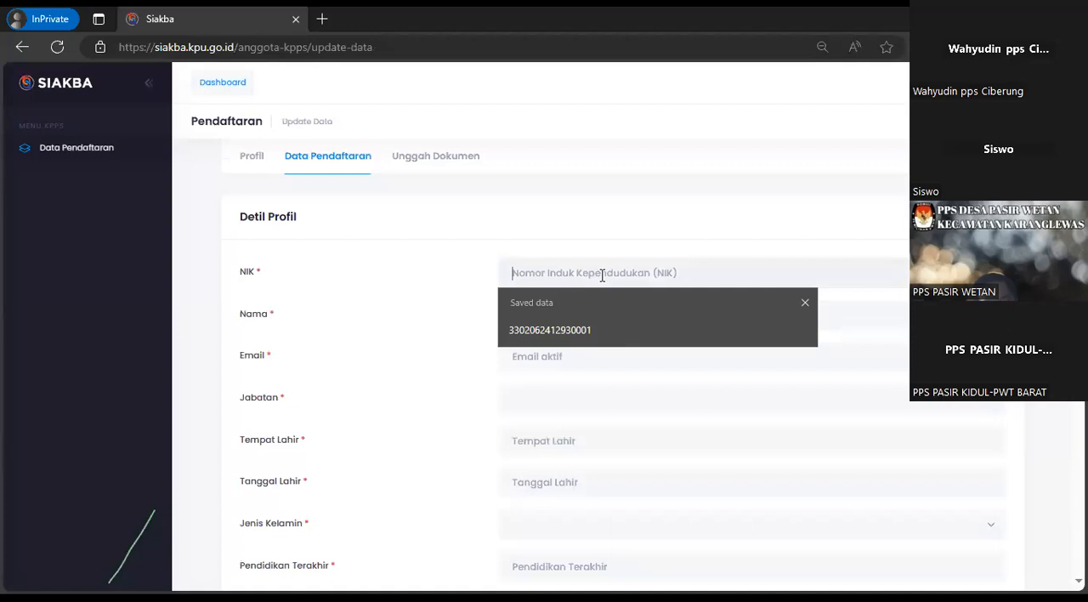
pyautogui.click(440, 272)
pyautogui.click(515, 355)
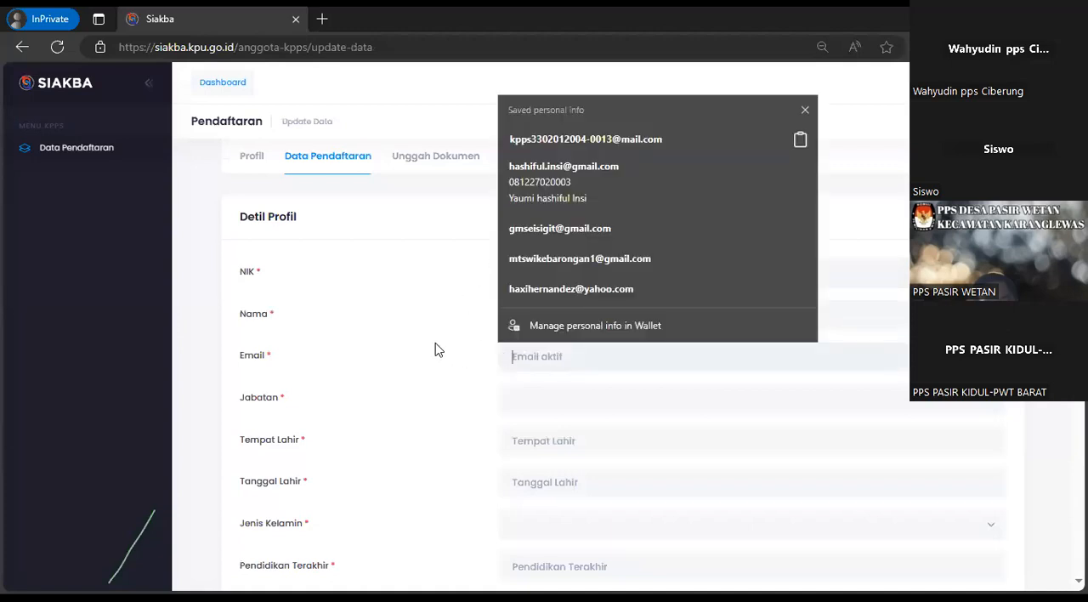
pyautogui.scroll(-1, 434, 348)
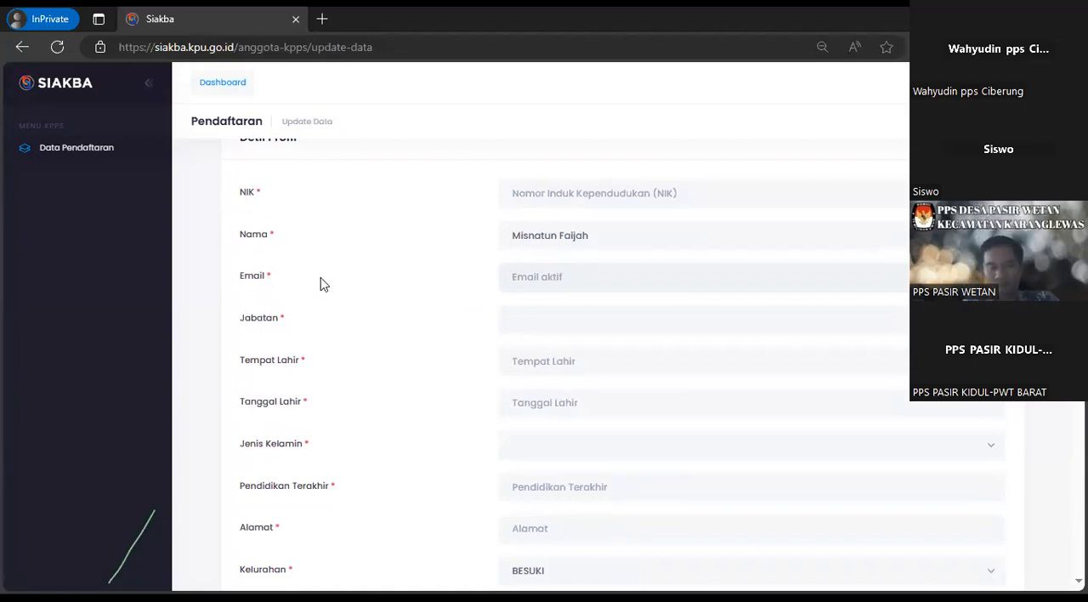
# Set Jabatan to Ketua KPPS in the registration data
pyautogui.click(626, 323)
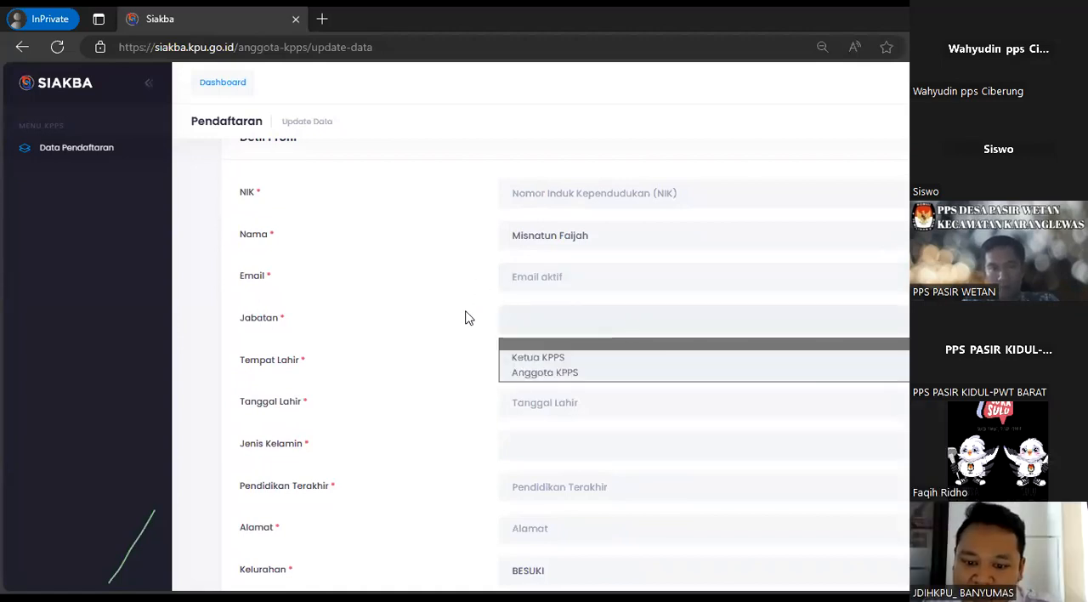
pyautogui.click(563, 362)
pyautogui.click(556, 328)
pyautogui.click(567, 372)
pyautogui.click(543, 329)
pyautogui.click(541, 356)
# Look over the birthplace and birth date fields and set Jenis Kelamin to Perempuan
pyautogui.scroll(-1, 558, 310)
pyautogui.click(571, 288)
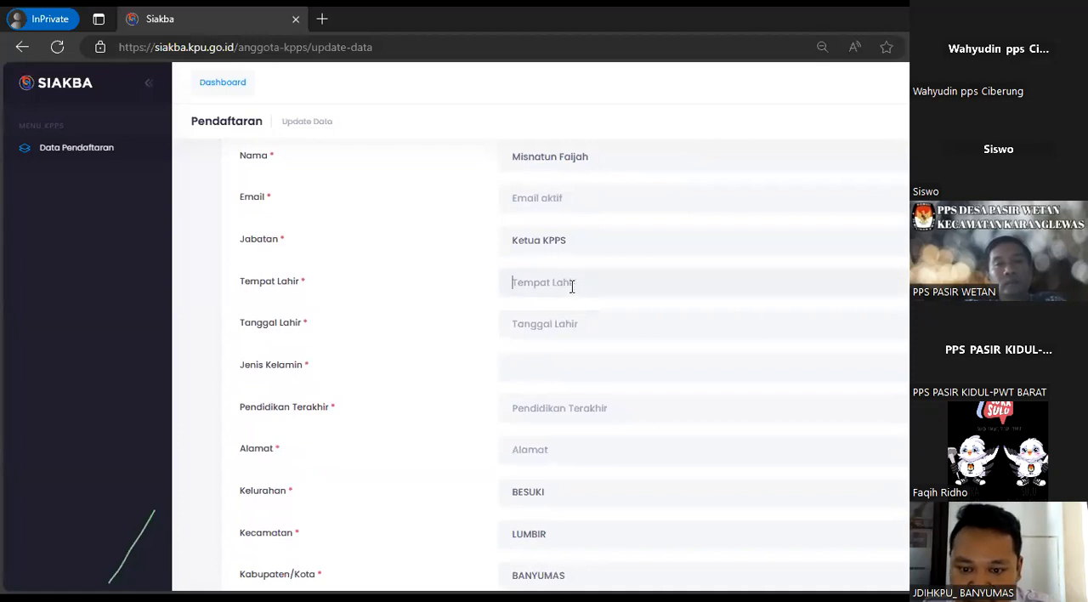
pyautogui.click(583, 325)
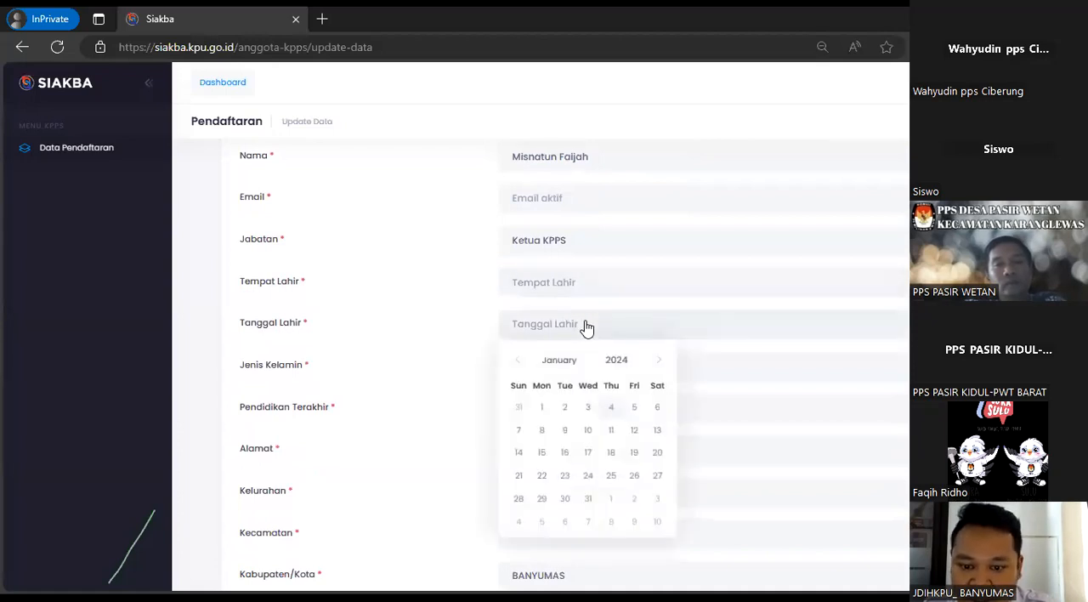
pyautogui.click(464, 311)
pyautogui.scroll(-1, 468, 312)
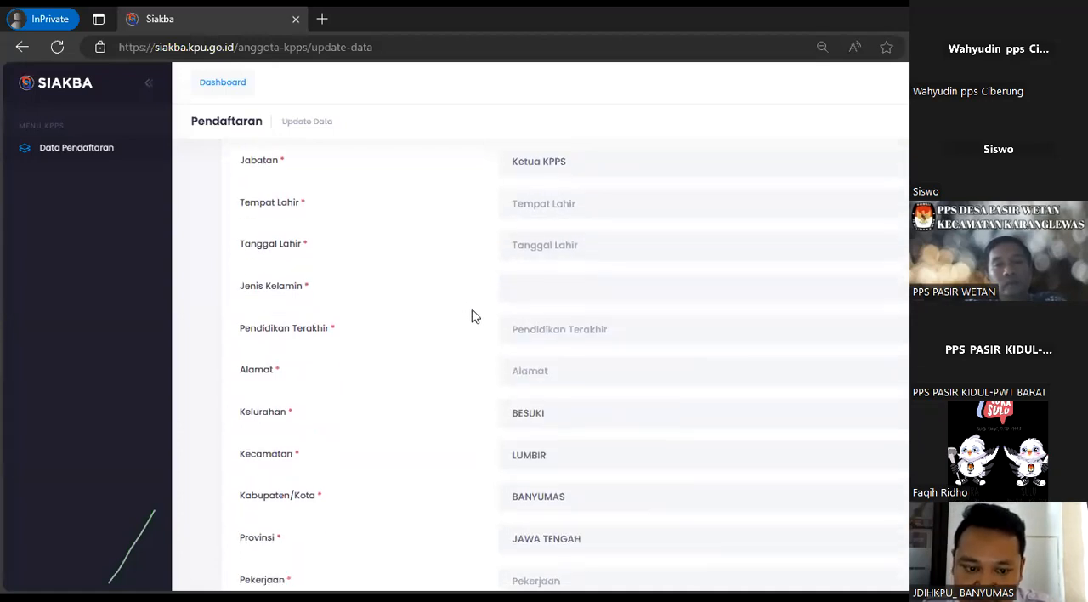
pyautogui.click(549, 294)
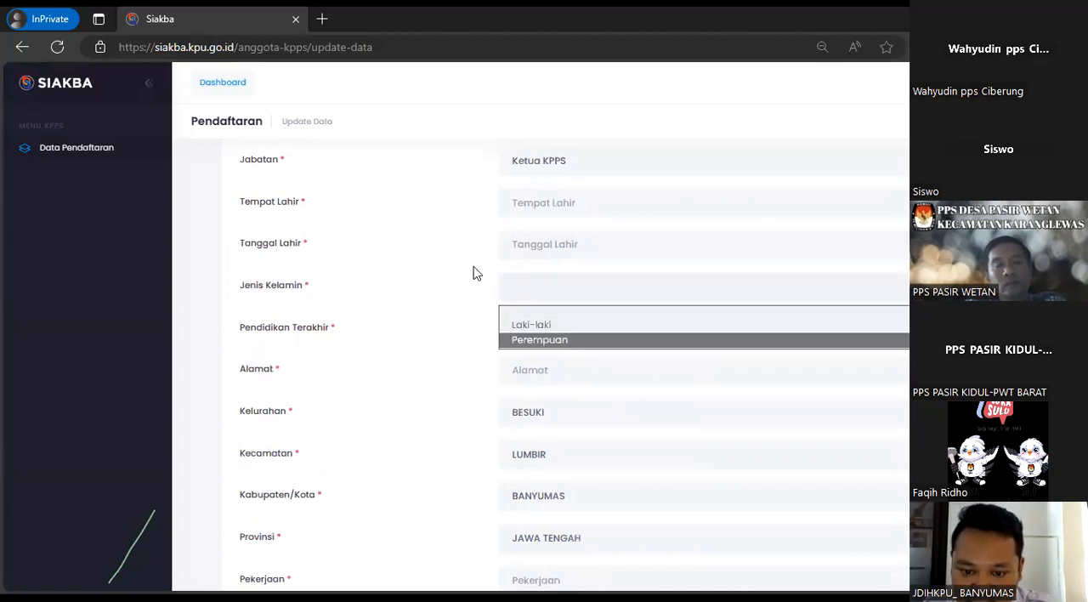
pyautogui.click(561, 338)
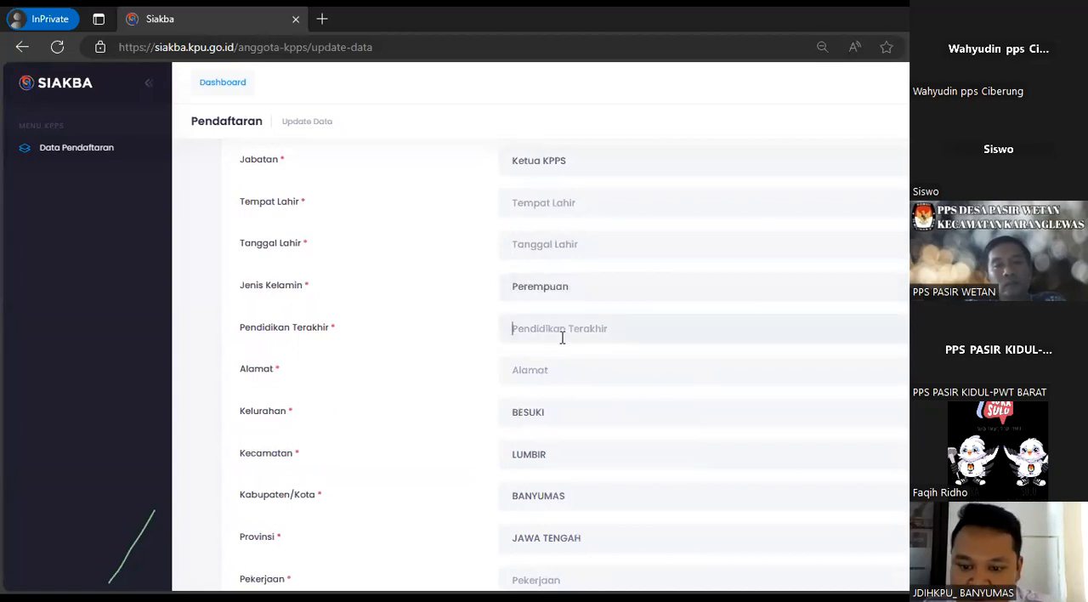
# Examine the remaining registration fields, from Pendidikan Terakhir through No. WhatsApp and Perangkat Elektronik to Riwayat Kepemiluan
pyautogui.click(562, 337)
pyautogui.scroll(-1, 485, 335)
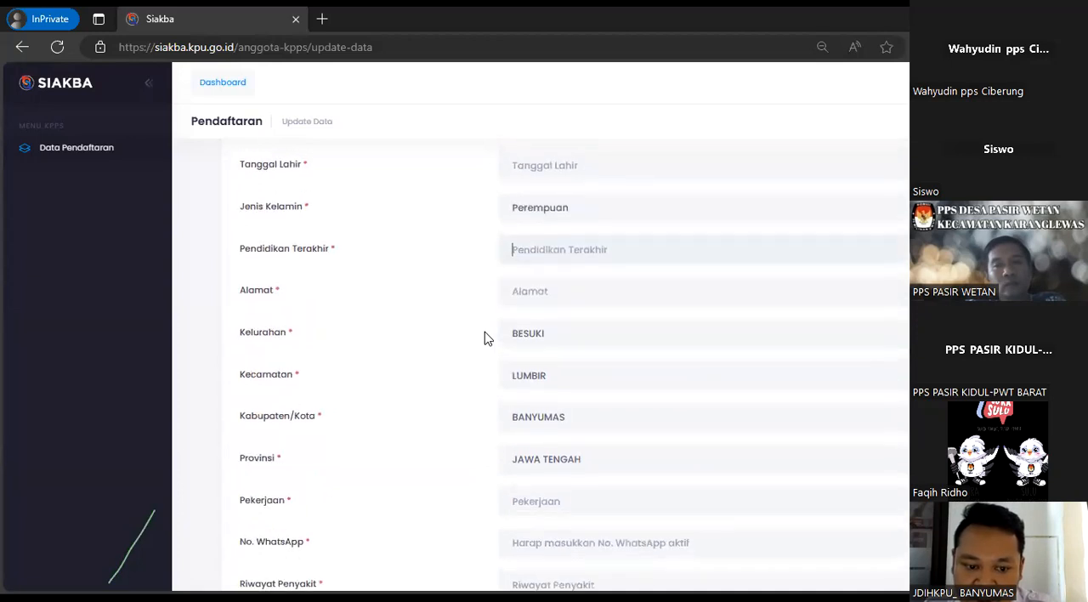
pyautogui.scroll(-2, 474, 323)
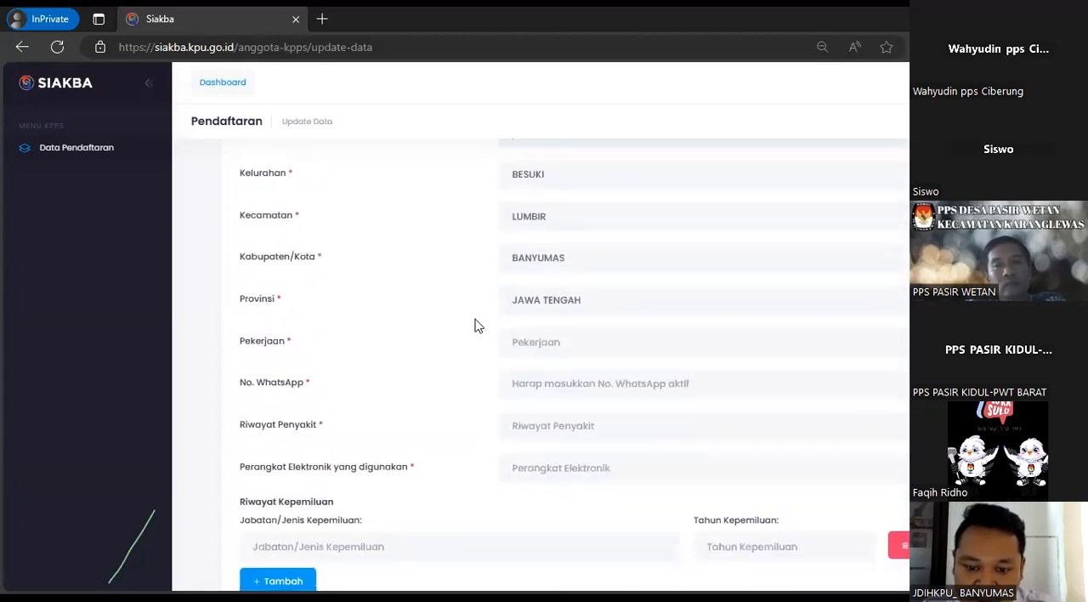
pyautogui.click(554, 381)
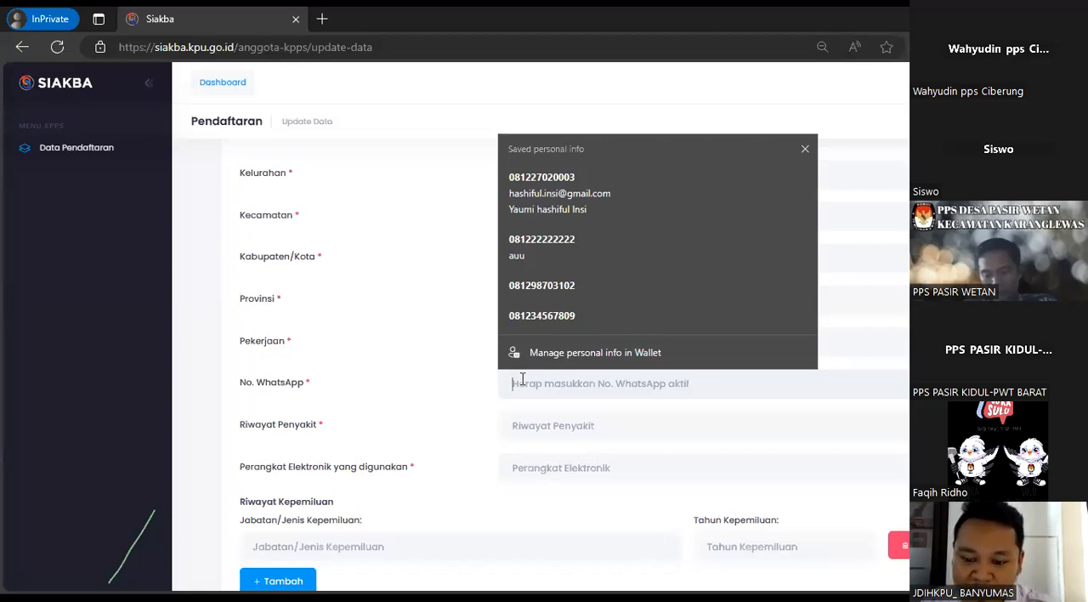
pyautogui.click(466, 390)
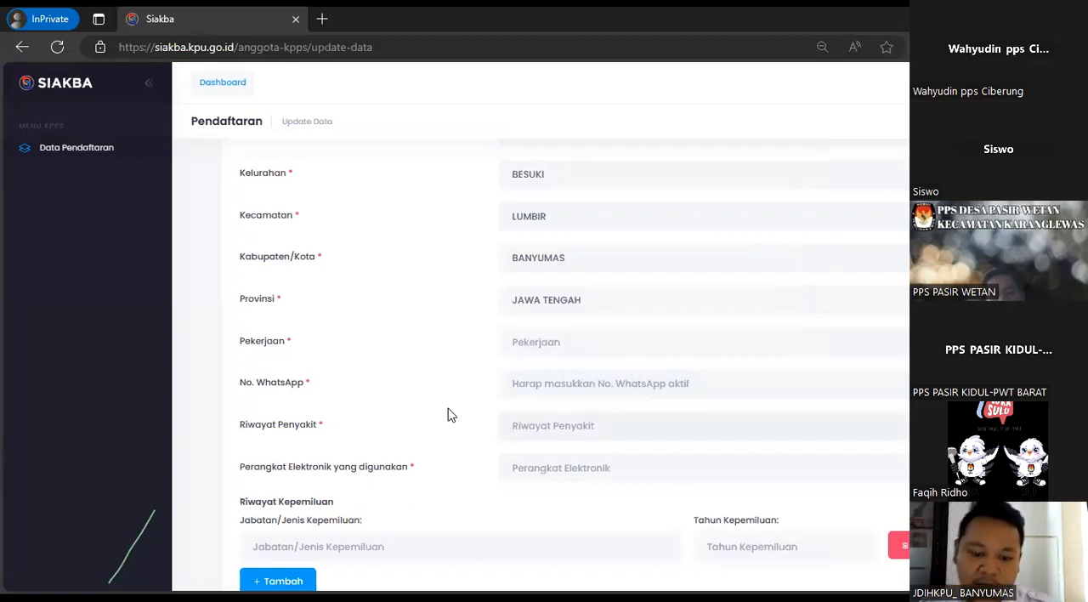
pyautogui.scroll(-1, 463, 391)
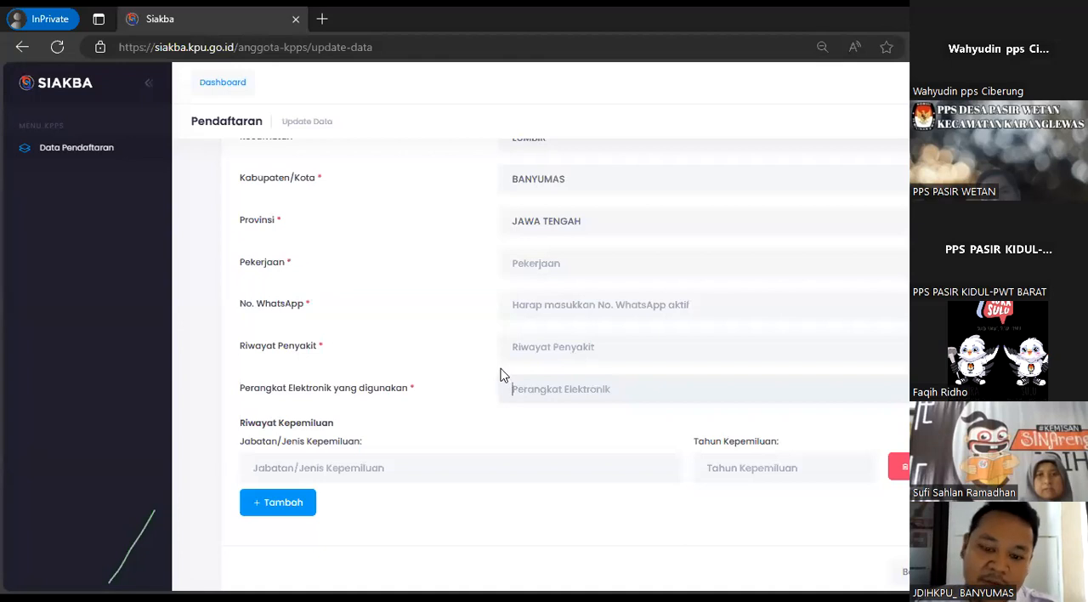
pyautogui.click(534, 387)
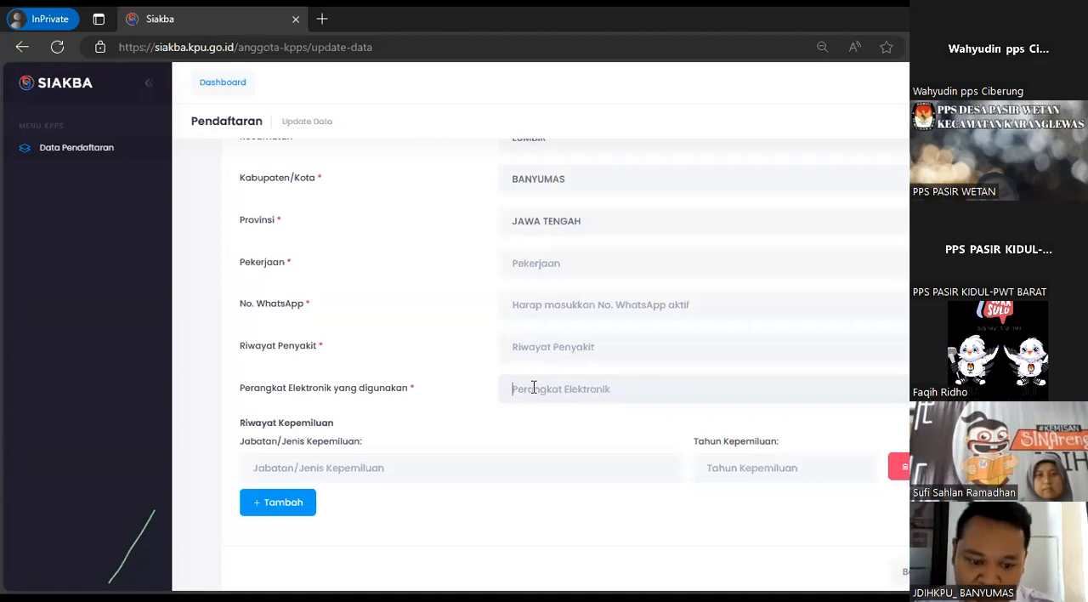
pyautogui.scroll(-1, 459, 363)
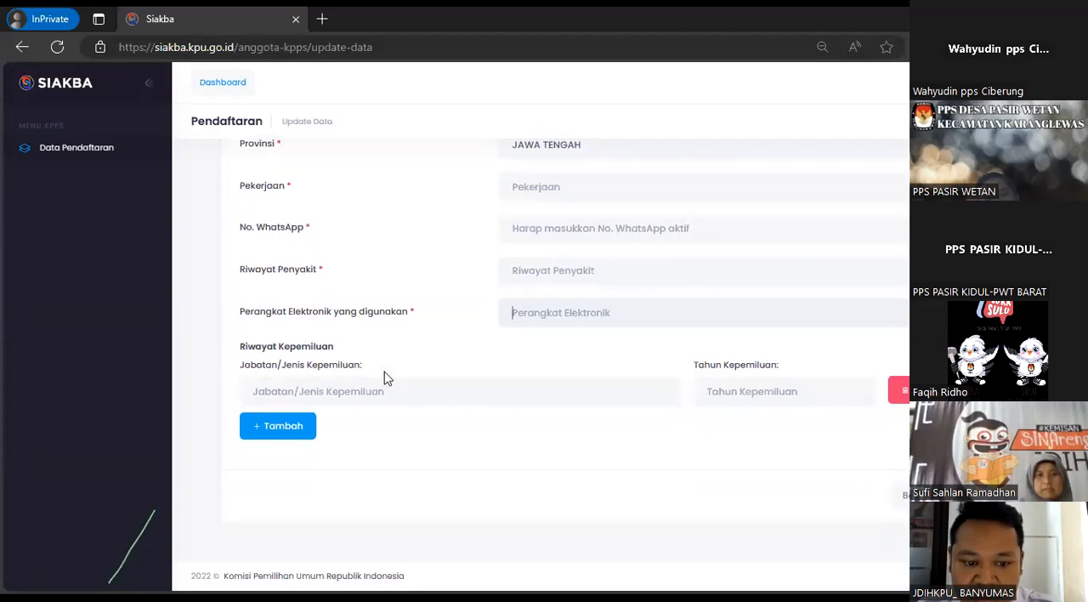
# Go over the Jabatan/Jenis Kepemiluan and Tahun Kepemiluan fields and add a second Riwayat Kepemiluan entry row
pyautogui.click(826, 398)
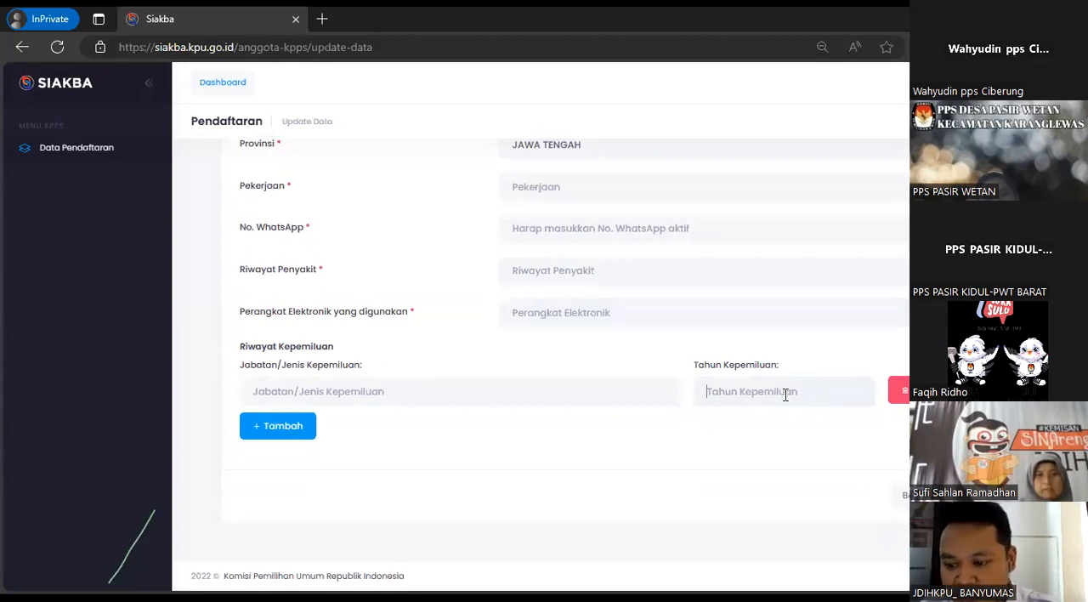
pyautogui.click(463, 391)
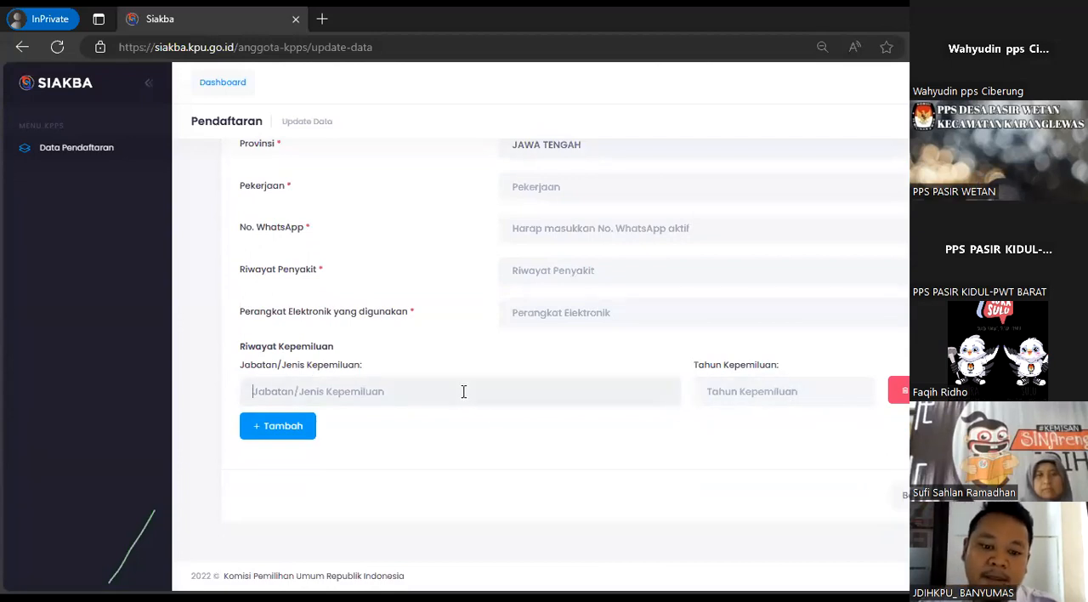
pyautogui.click(293, 427)
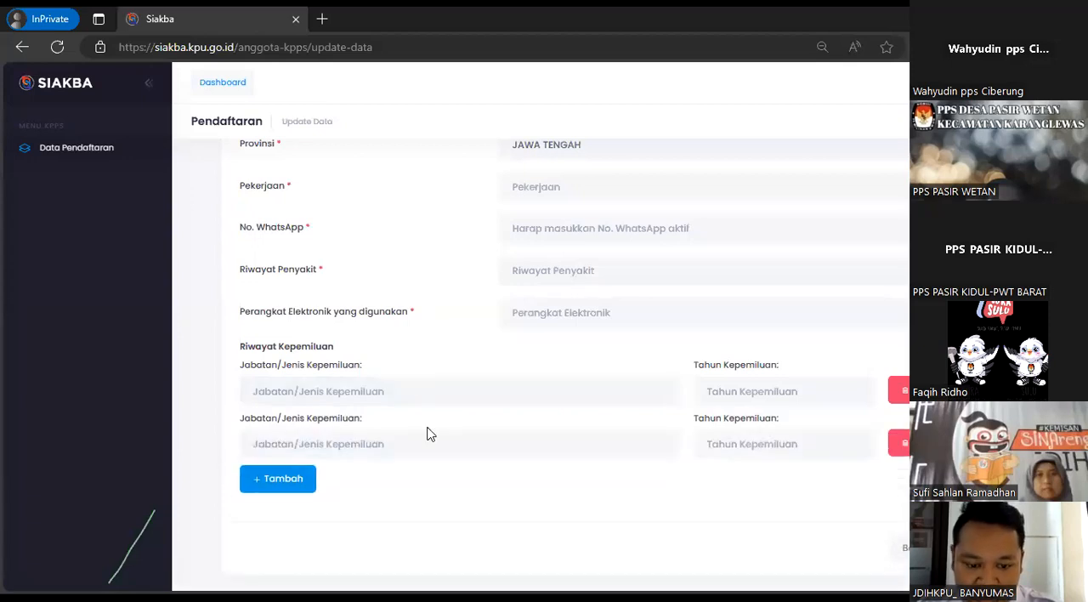
pyautogui.click(765, 440)
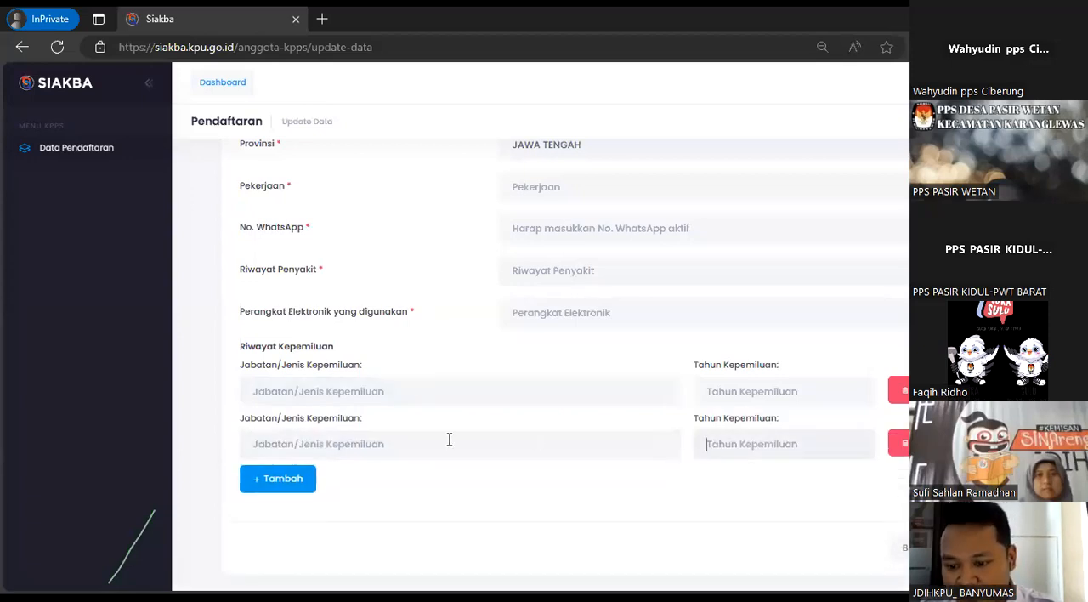
pyautogui.scroll(-1, 881, 497)
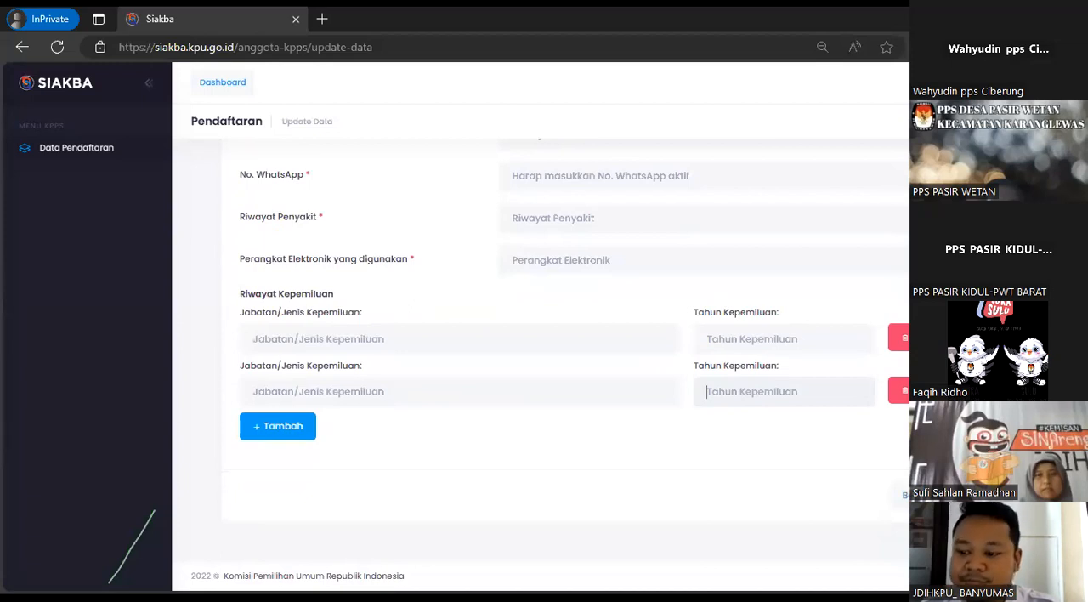
# Open the Unggah Dokumen section of the registration at its Pas Foto and E-KTP upload fields
pyautogui.scroll(10, 540, 357)
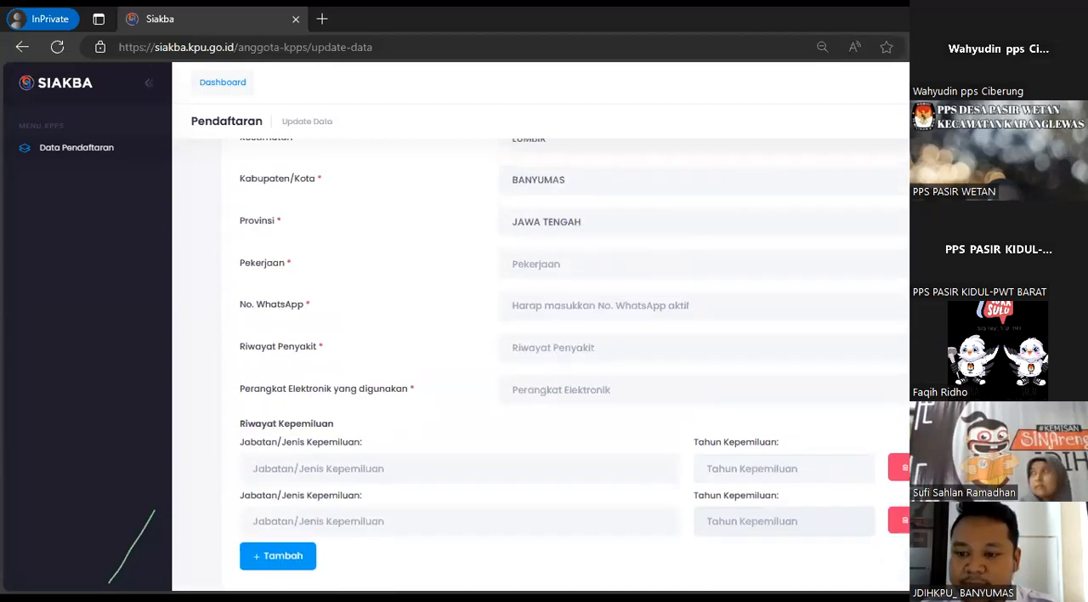
pyautogui.click(435, 317)
pyautogui.scroll(-3, 595, 358)
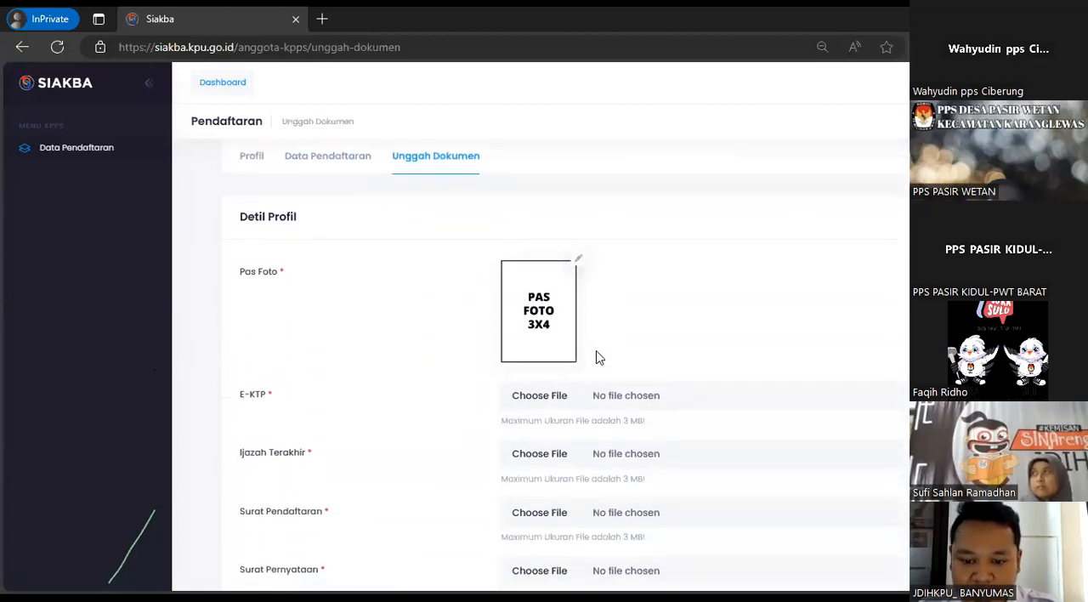
# Try to choose "WhatsApp Image 2024-01-02 at 10.38.35 AM" from Downloads as the Pas Foto
pyautogui.click(579, 263)
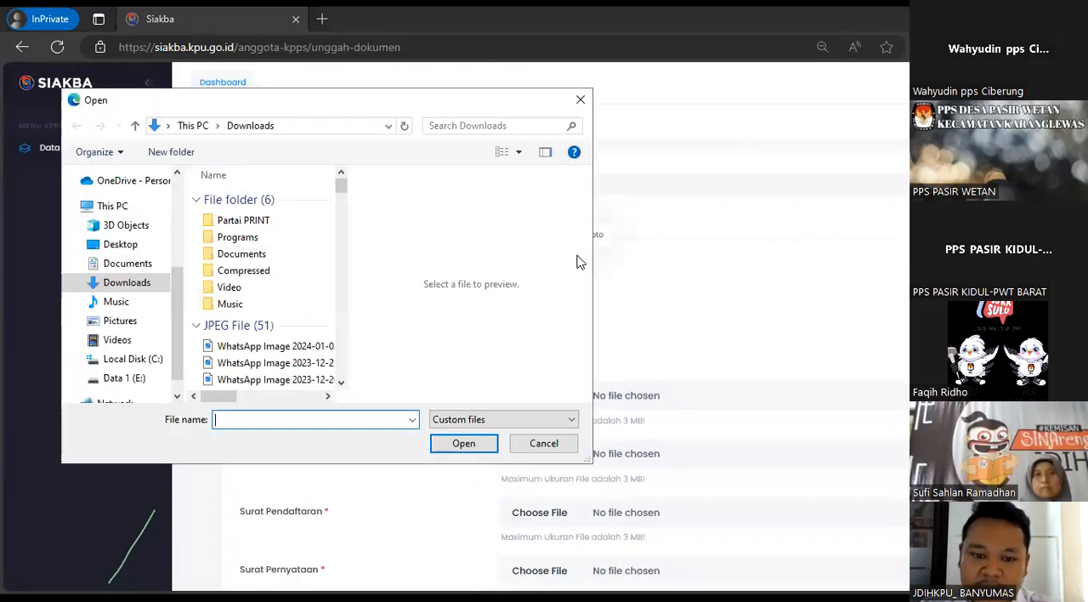
pyautogui.click(306, 347)
pyautogui.click(331, 220)
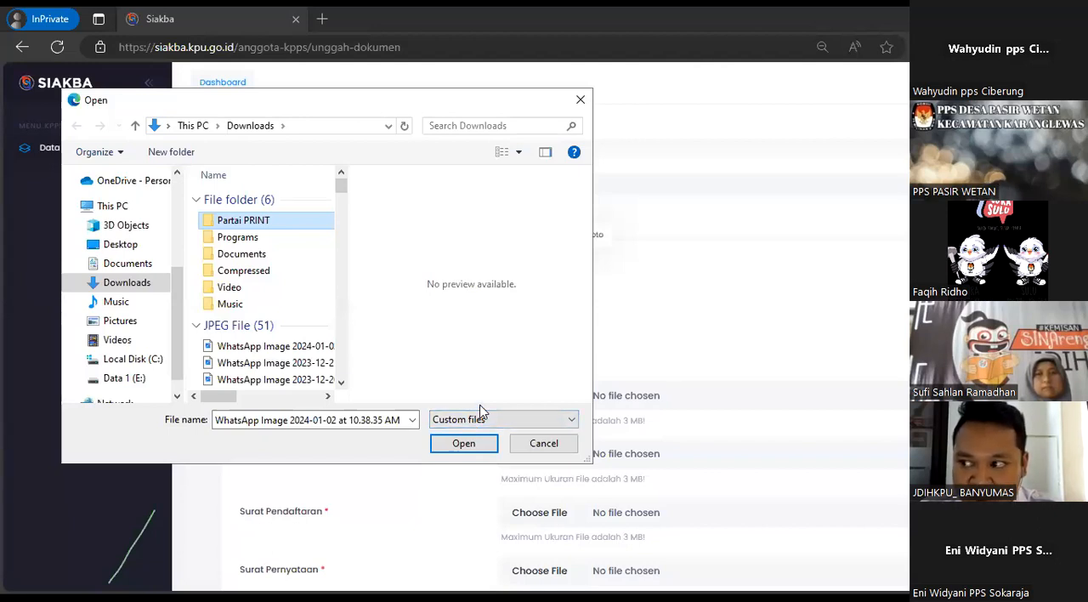
pyautogui.click(542, 444)
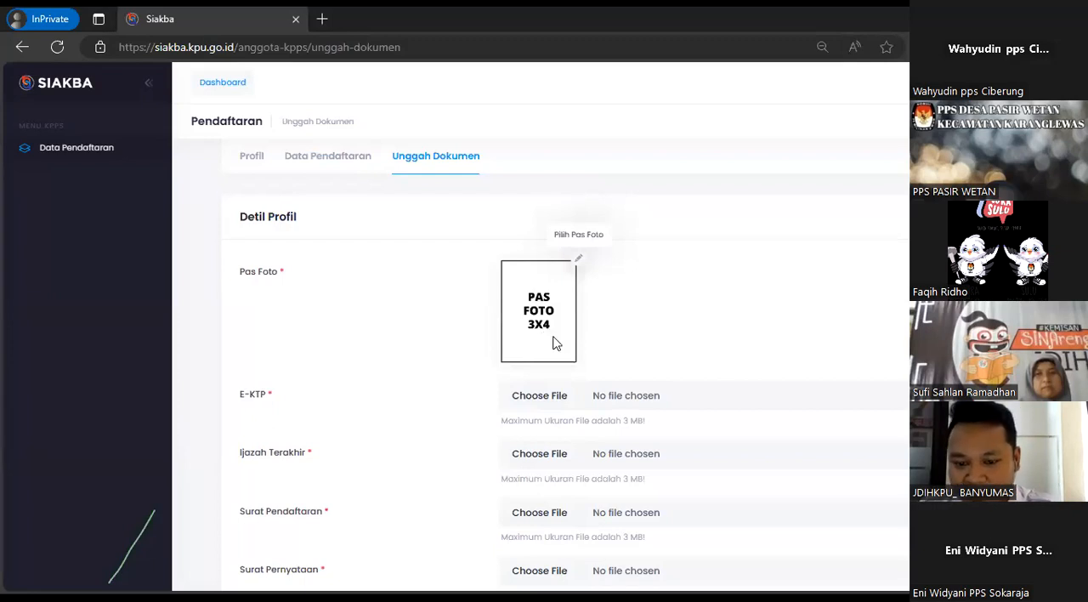
# Choose the file Dummpy pdf from the Desktop folder as the E-KTP document
pyautogui.click(548, 403)
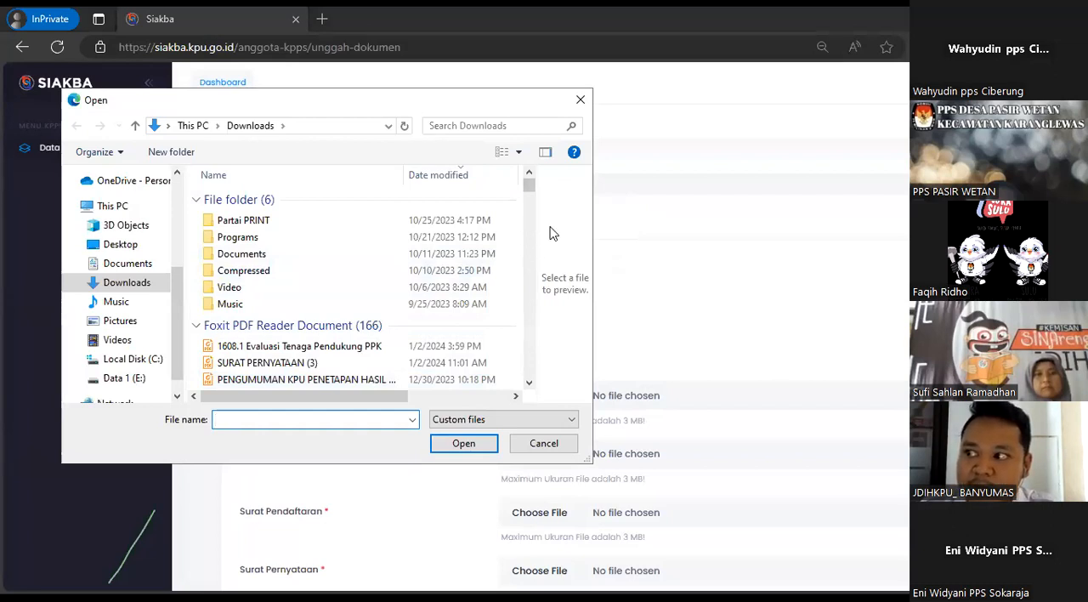
pyautogui.scroll(3, 161, 247)
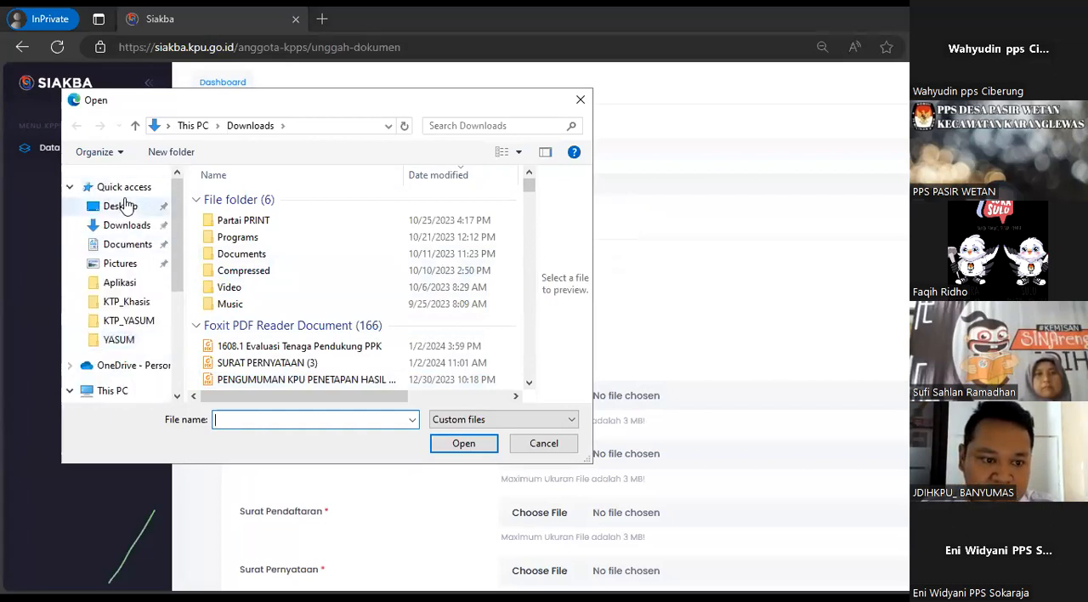
pyautogui.click(120, 206)
pyautogui.scroll(-5, 284, 272)
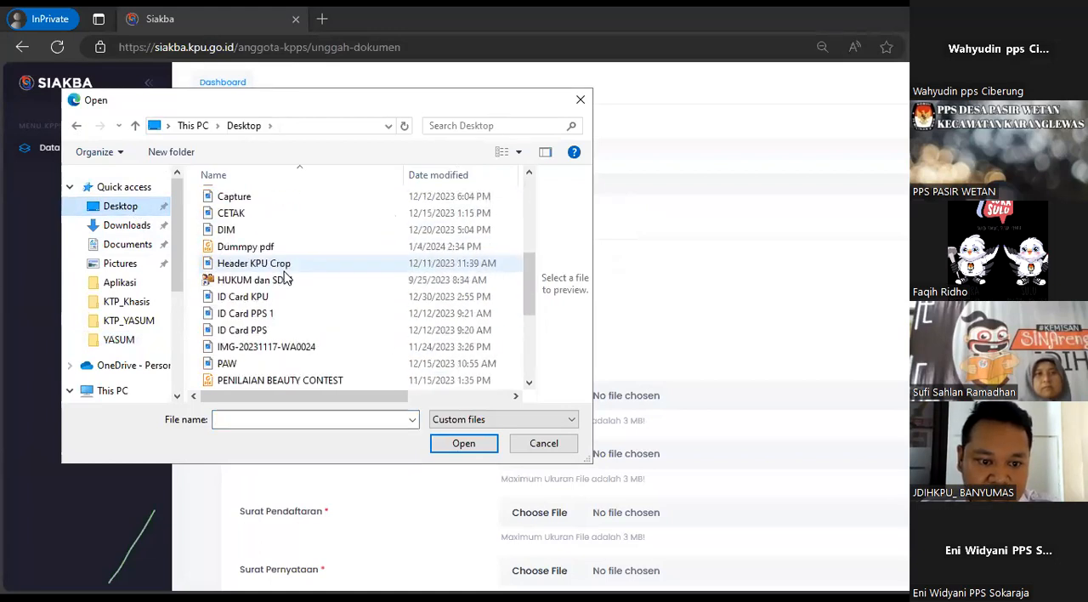
pyautogui.click(277, 248)
pyautogui.click(459, 443)
# Open and cancel the file pickers for the documents below E-KTP, including Surat Pendaftaran, Surat Pernyataan and Daftar Riwayat Hidup, without choosing any file
pyautogui.scroll(-2, 671, 304)
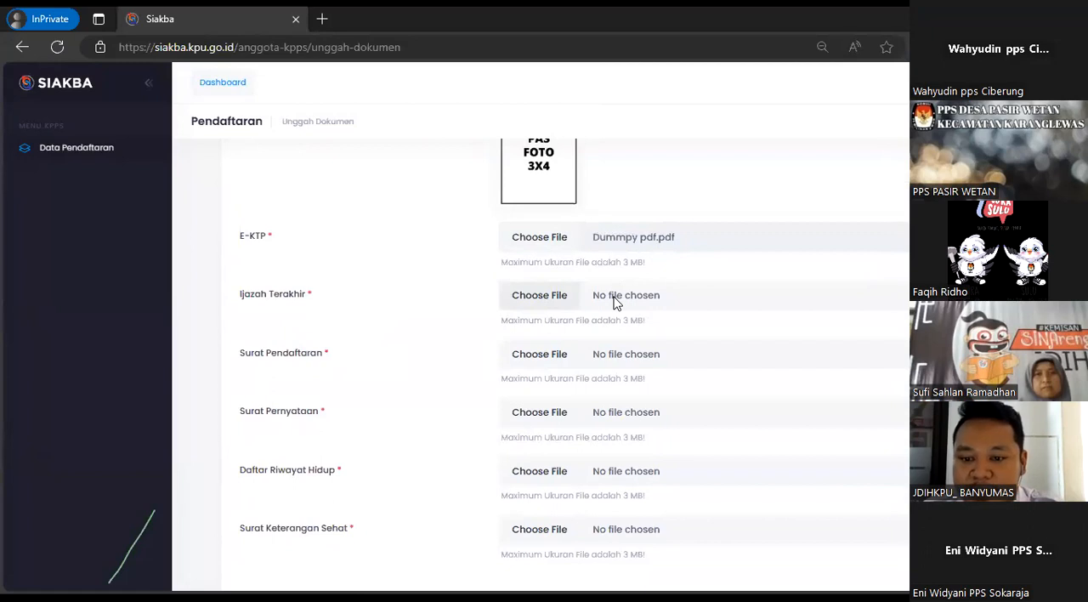
pyautogui.click(554, 239)
pyautogui.scroll(-10, 537, 361)
pyautogui.scroll(10, 537, 340)
pyautogui.click(544, 445)
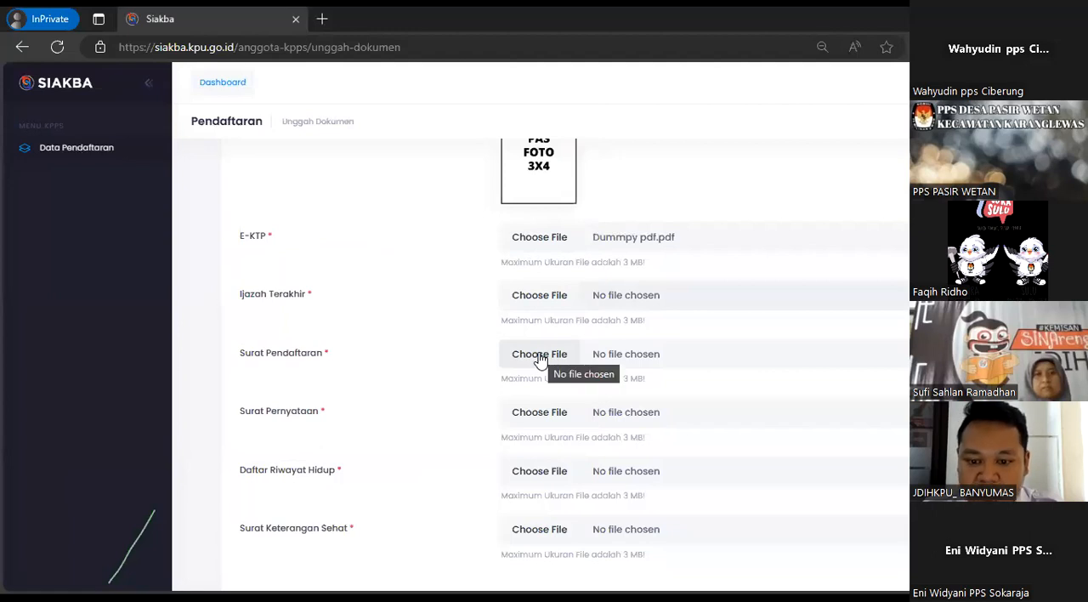
pyautogui.click(539, 359)
pyautogui.scroll(-10, 544, 374)
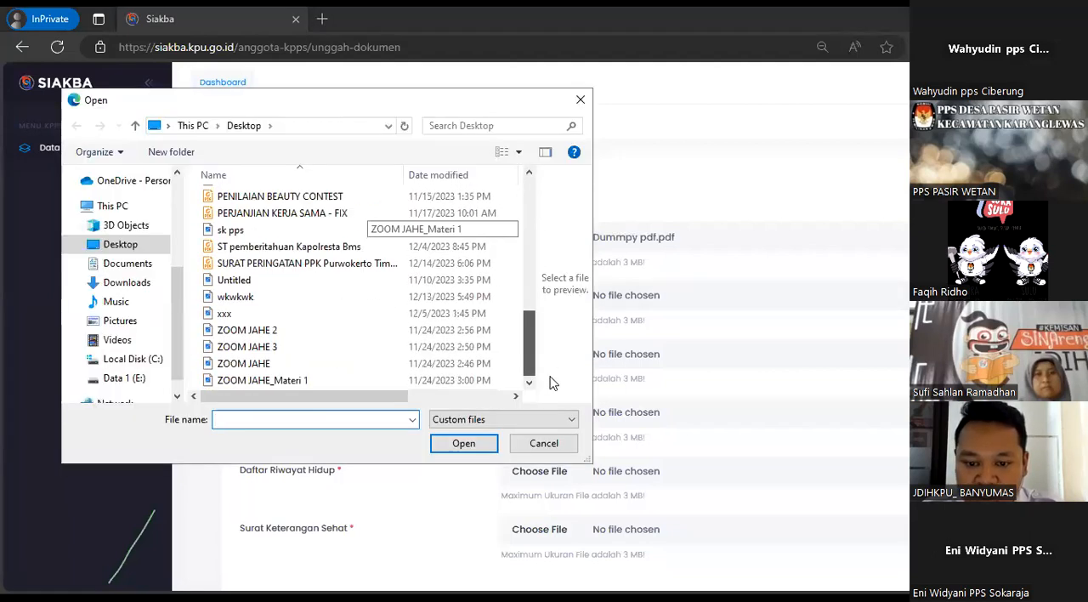
pyautogui.click(551, 448)
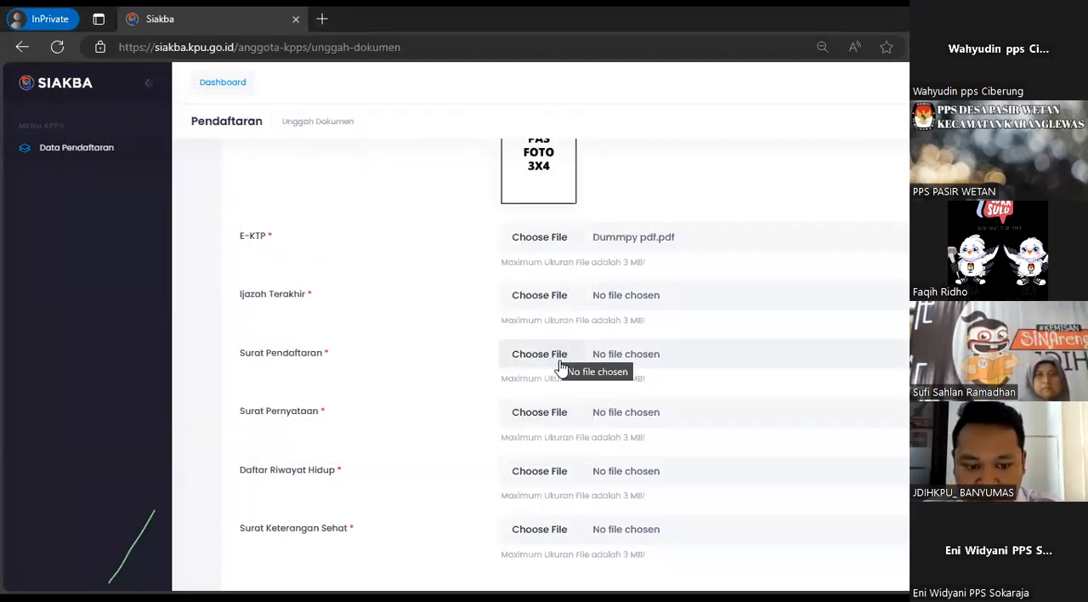
pyautogui.click(550, 412)
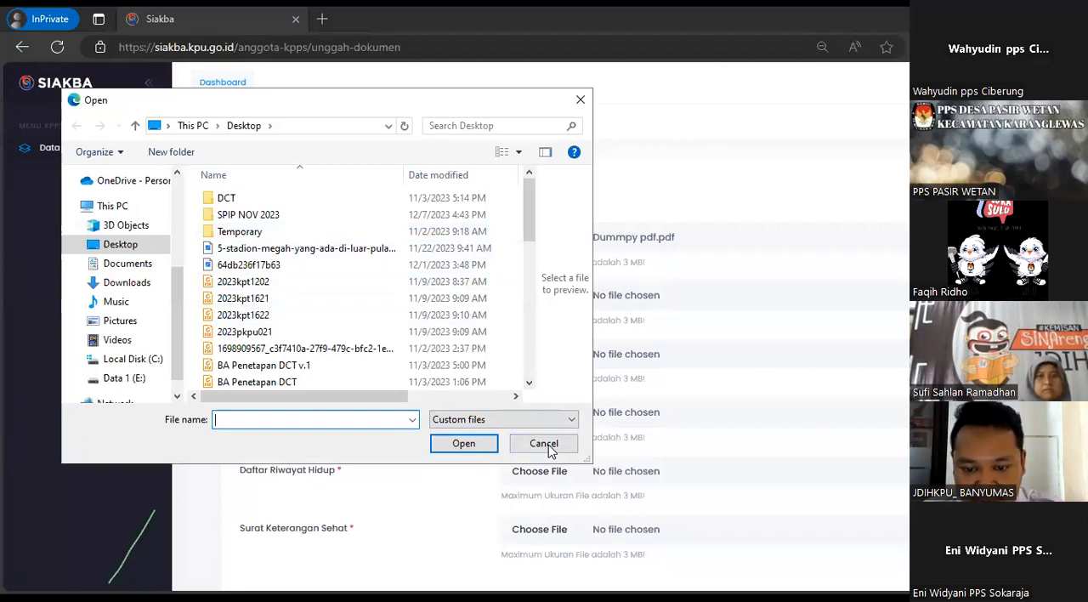
pyautogui.click(543, 444)
pyautogui.scroll(-1, 559, 429)
pyautogui.click(550, 394)
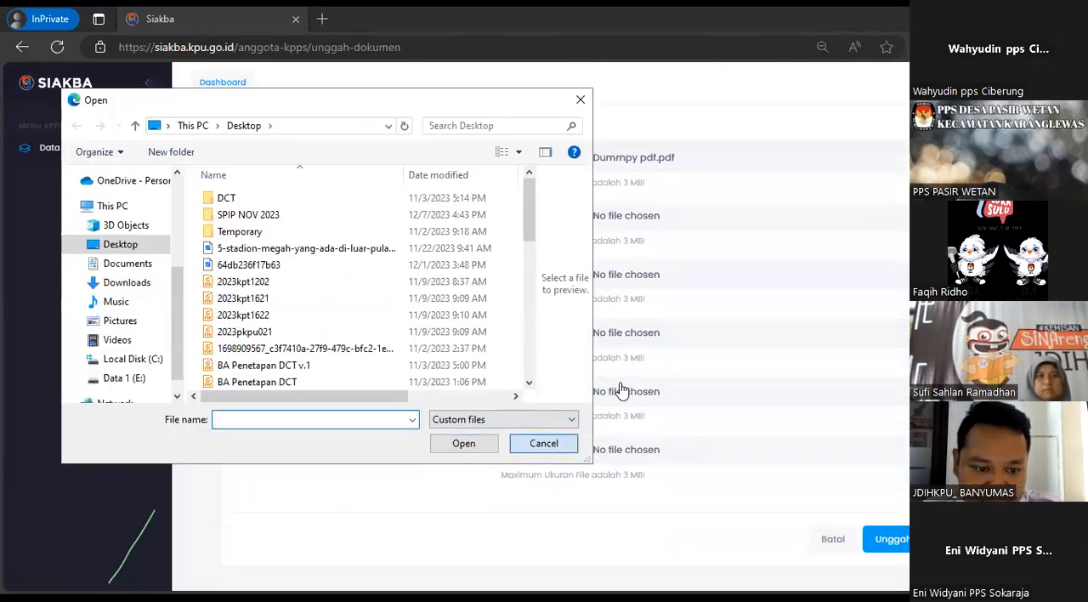
pyautogui.press('Escape')
pyautogui.click(551, 450)
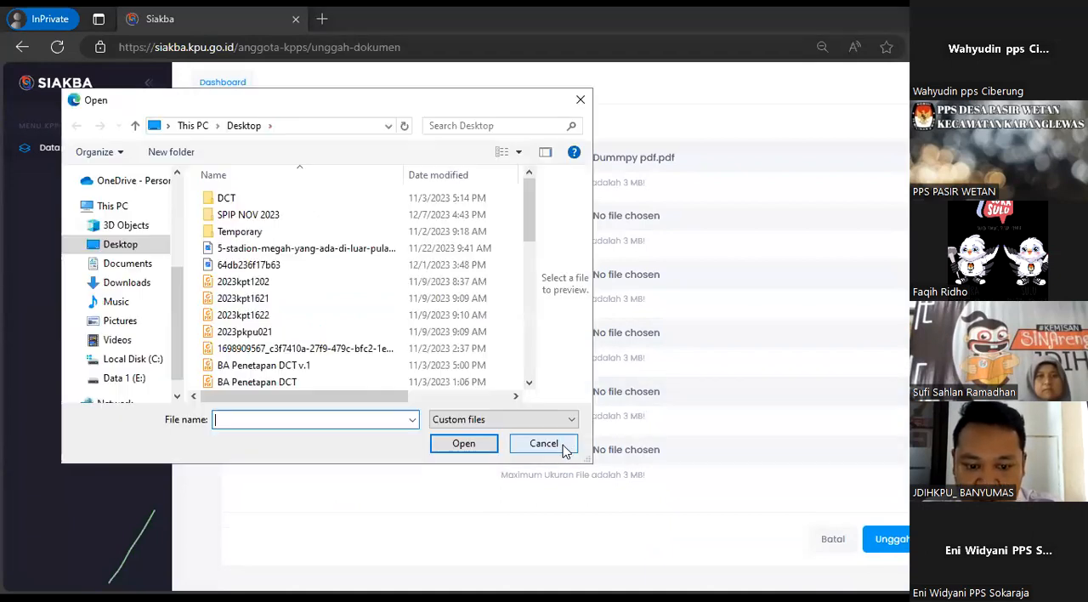
pyautogui.press('Escape')
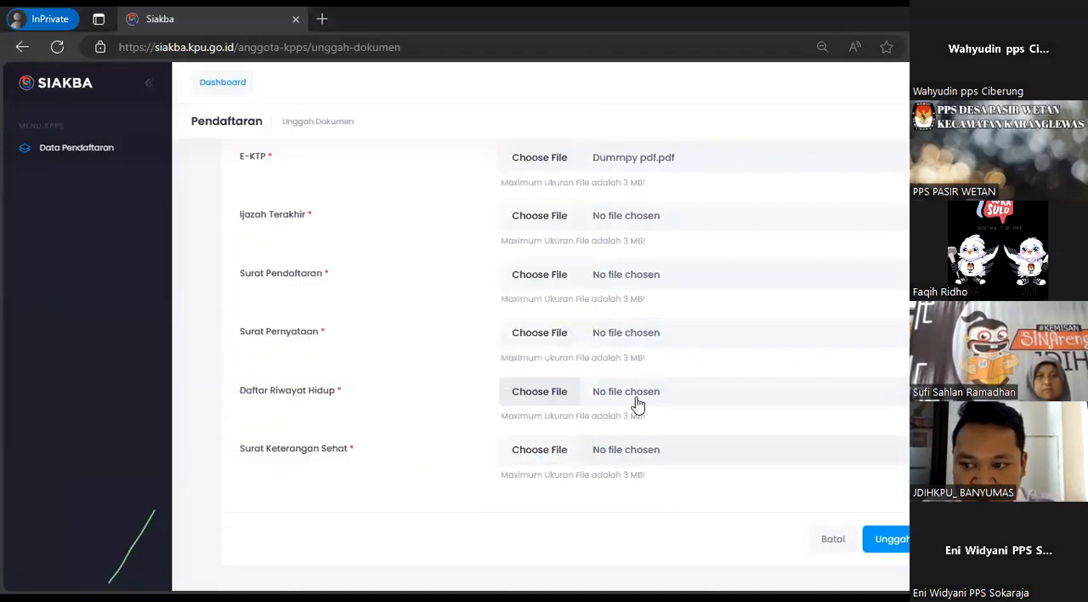
# Review the document upload fields from Pas Foto to Surat Keterangan Sehat, their file size limits and the biodata completeness progress
pyautogui.scroll(1, 629, 411)
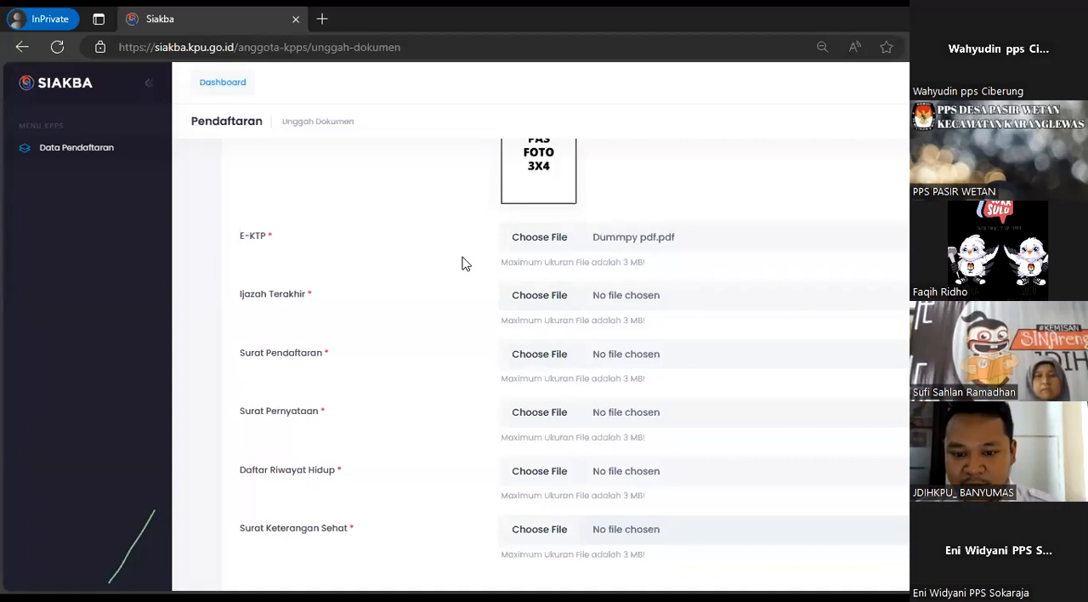
pyautogui.scroll(-2, 465, 263)
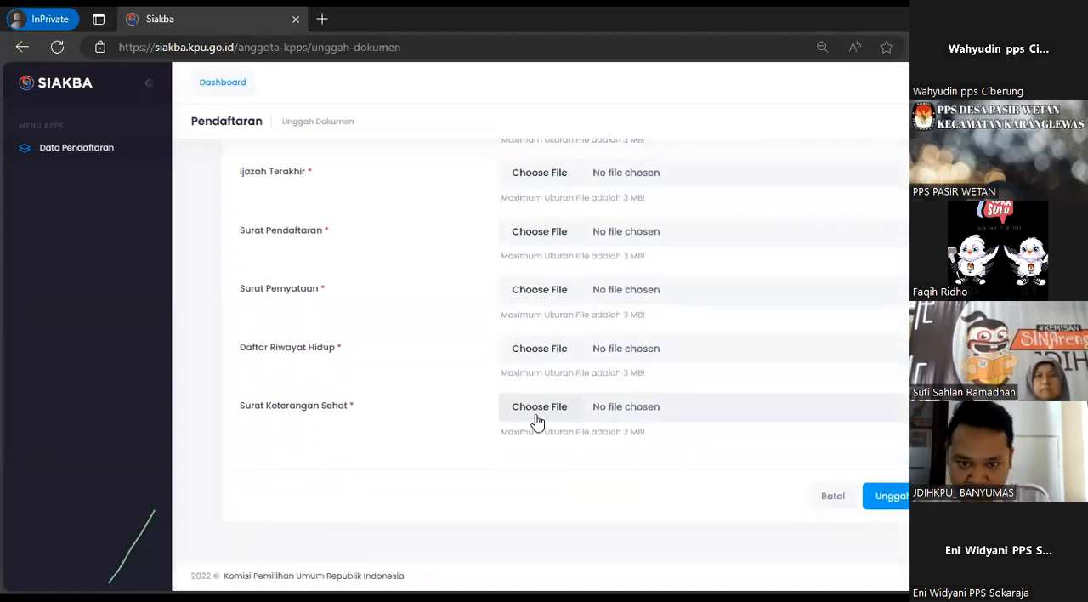
pyautogui.scroll(10, 536, 340)
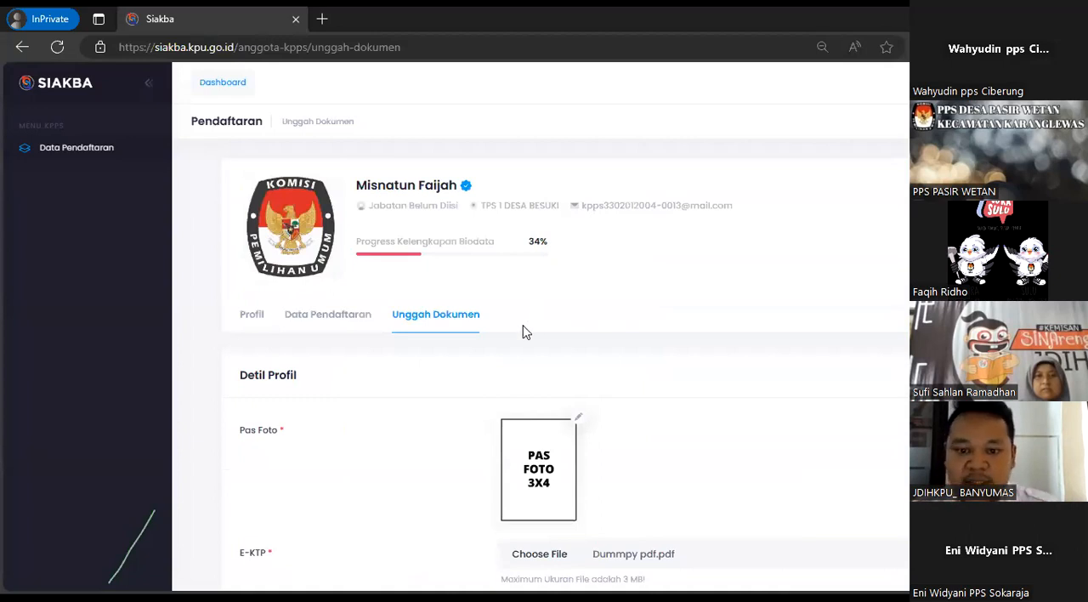
pyautogui.scroll(-5, 505, 330)
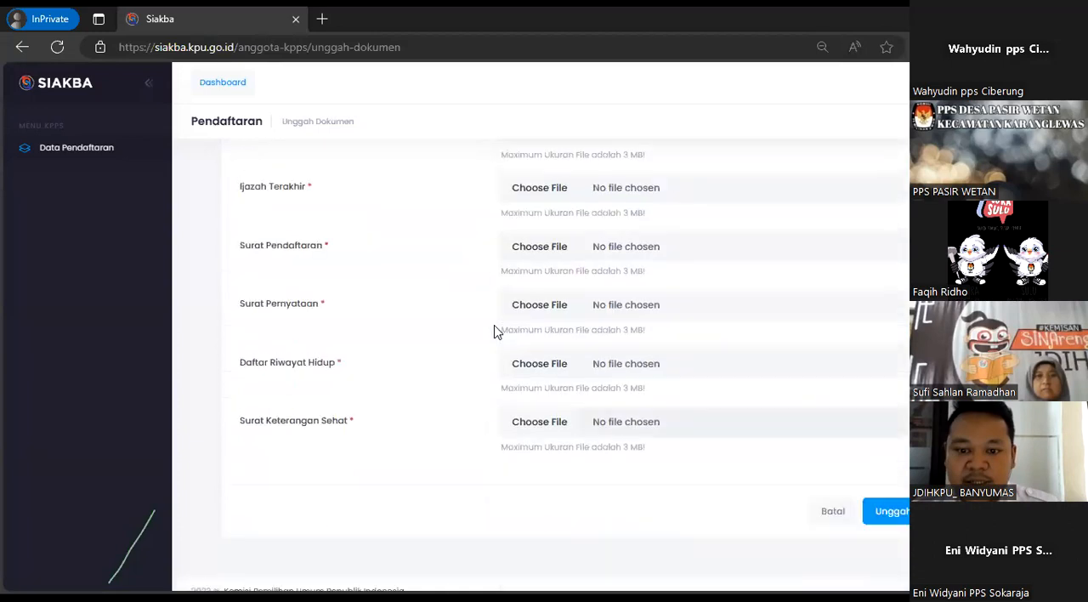
pyautogui.scroll(-1, 497, 331)
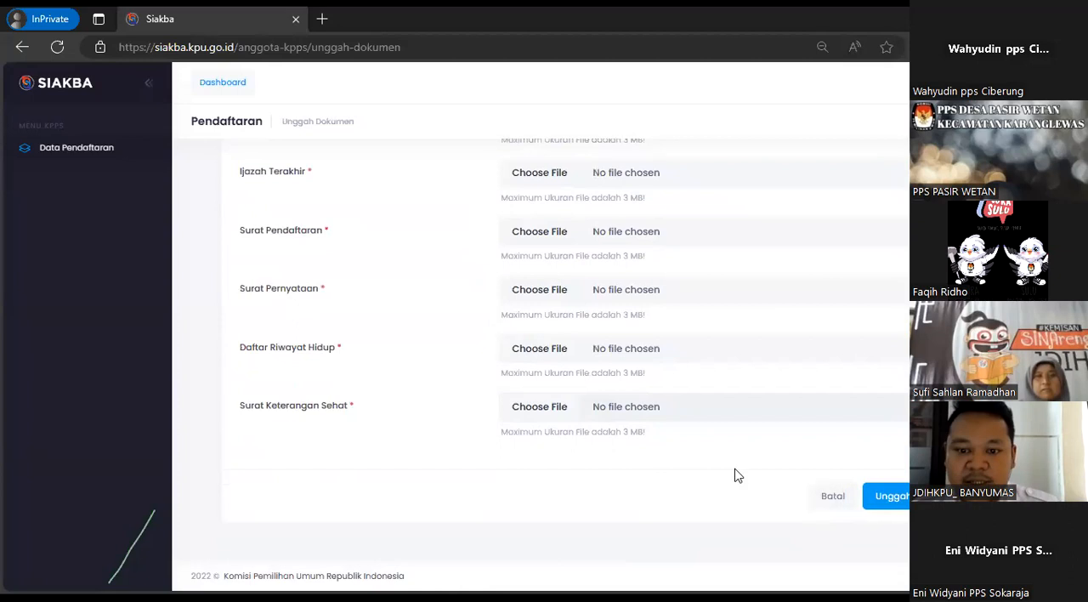
pyautogui.scroll(1, 738, 476)
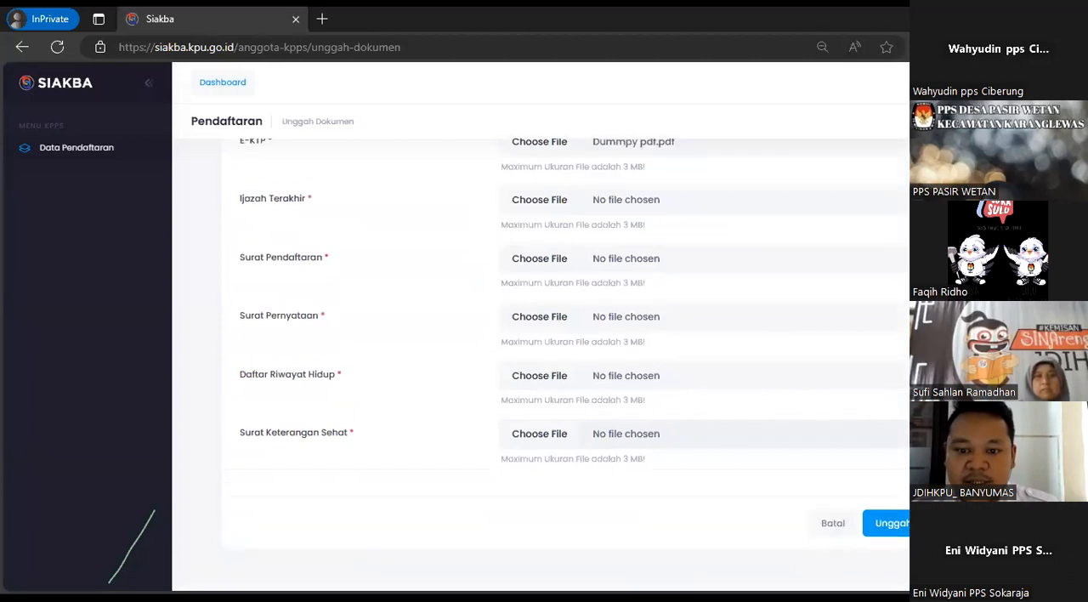
pyautogui.scroll(3, 540, 357)
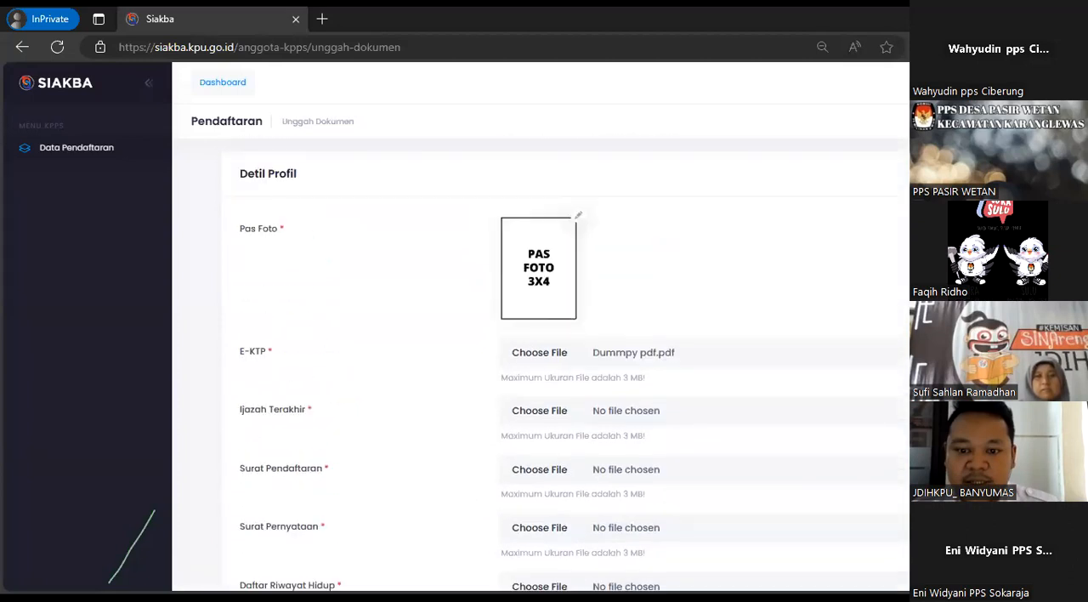
pyautogui.scroll(-3, 539, 233)
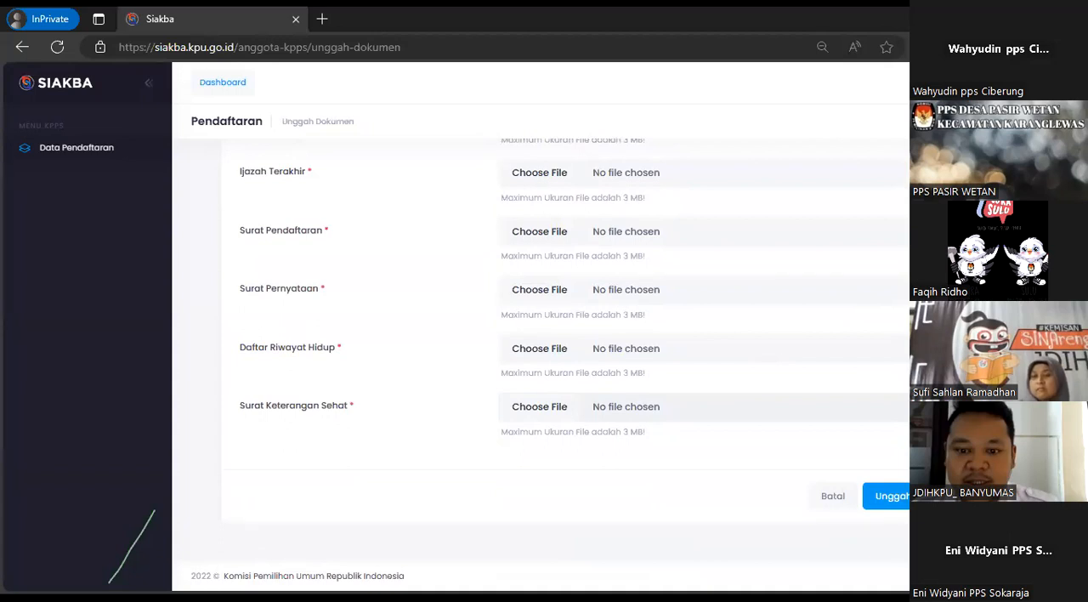
pyautogui.scroll(3, 540, 357)
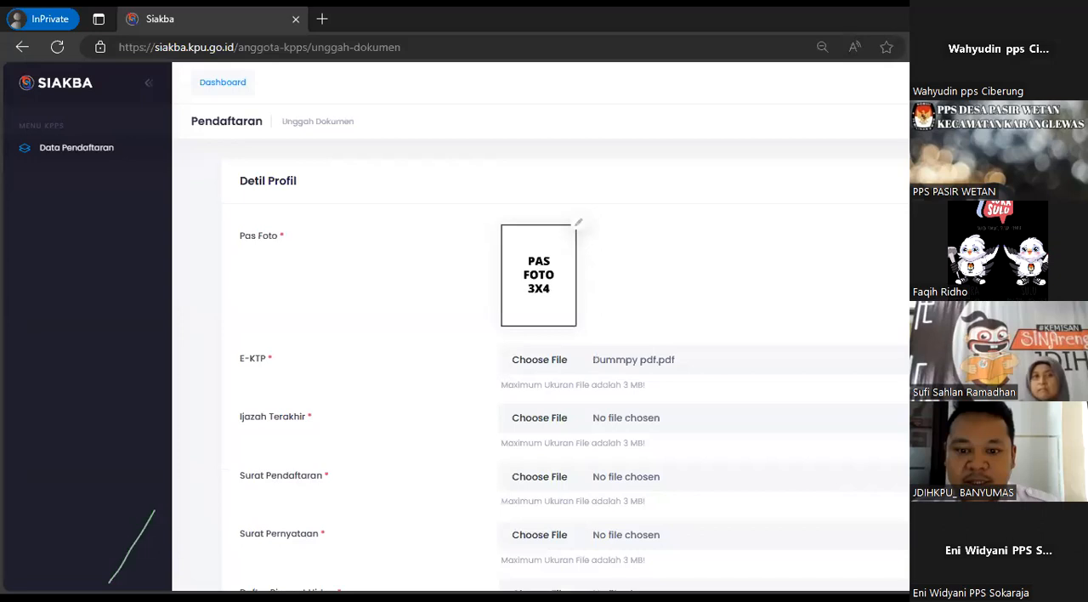
pyautogui.scroll(2, 540, 357)
pyautogui.scroll(-5, 606, 351)
pyautogui.scroll(3, 606, 351)
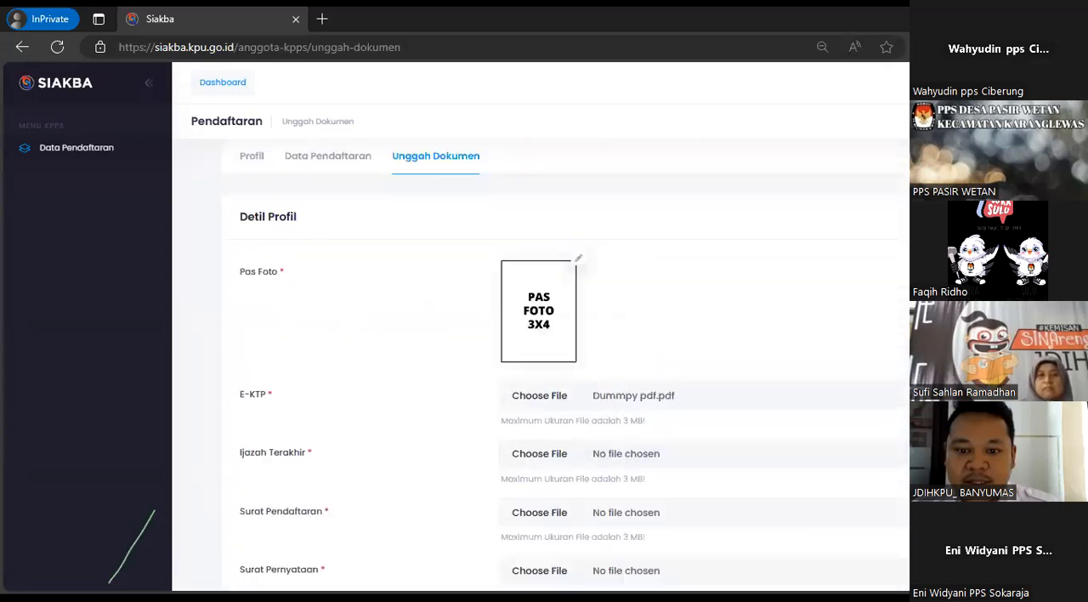
pyautogui.scroll(-3, 607, 351)
pyautogui.scroll(2, 607, 351)
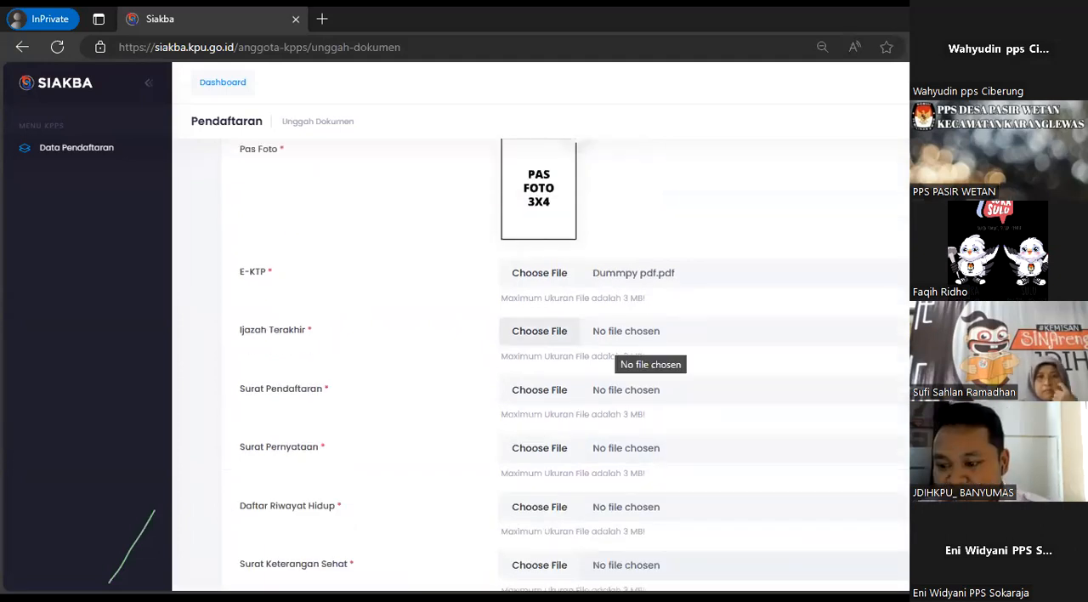
pyautogui.scroll(-2, 619, 344)
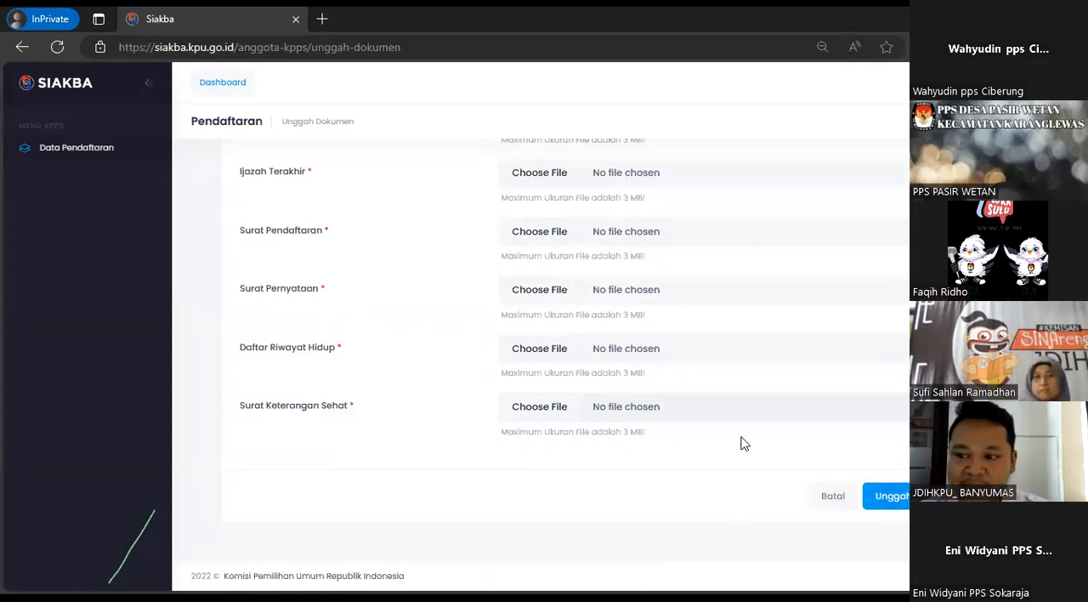
pyautogui.scroll(3, 746, 433)
pyautogui.scroll(3, 748, 415)
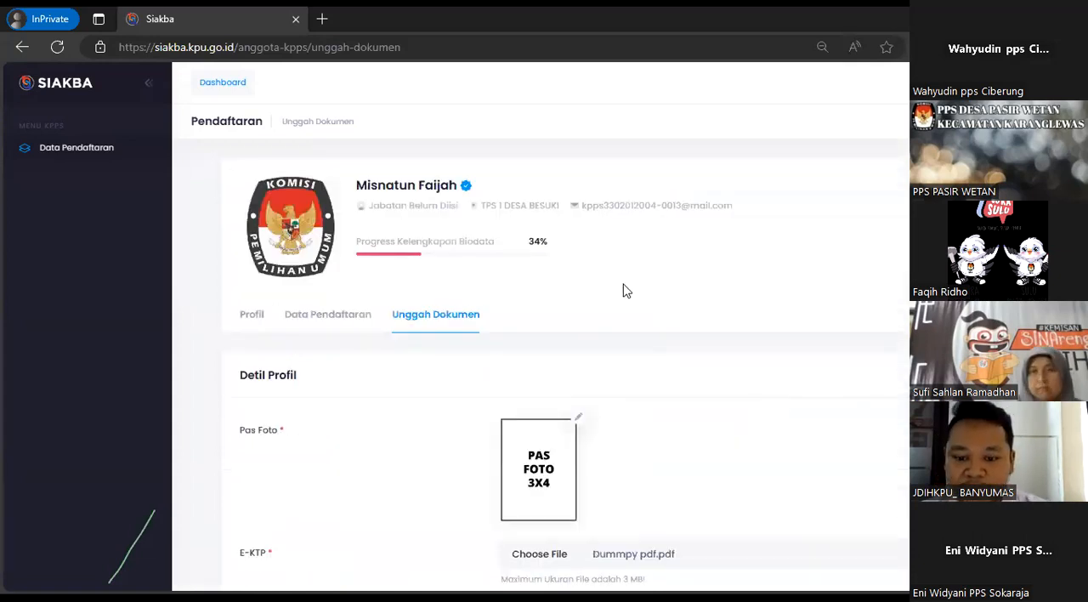
pyautogui.scroll(-3, 667, 326)
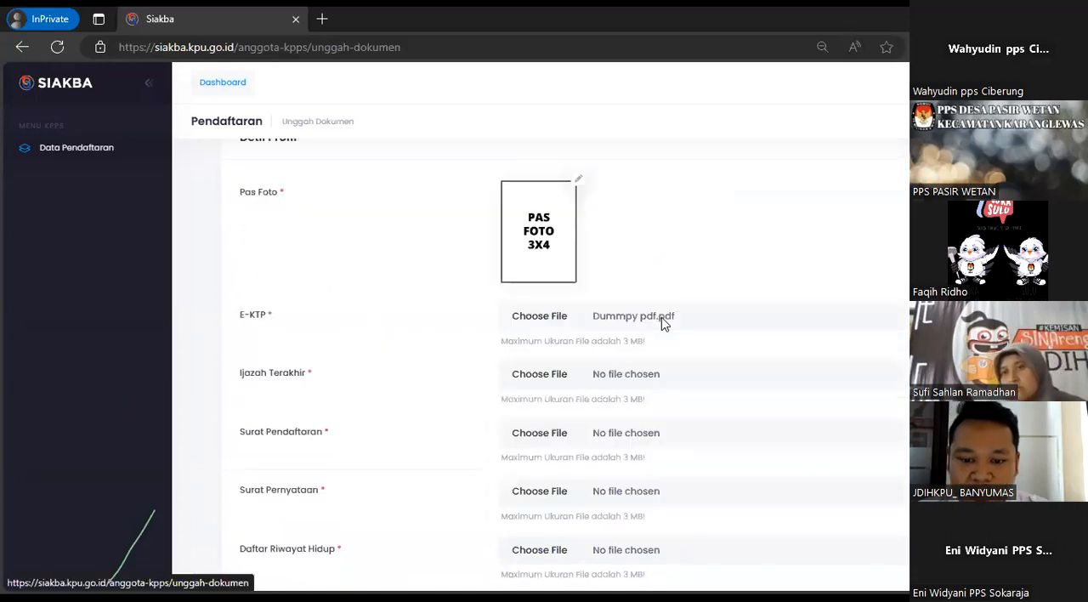
# Select the file Dummpy pdf from the Desktop folder again for the E-KTP document
pyautogui.click(515, 445)
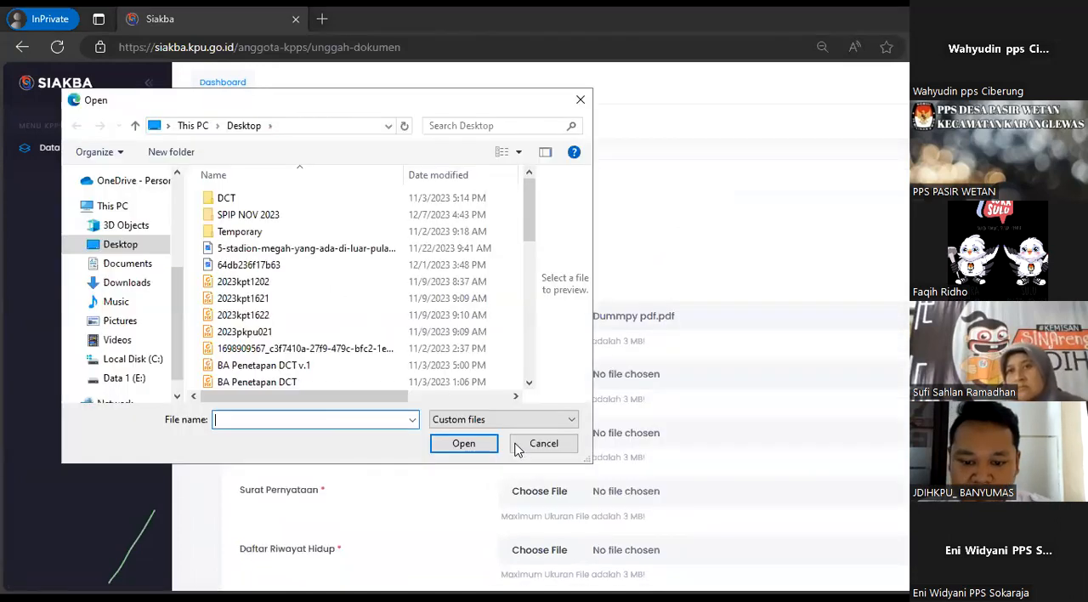
pyautogui.press('Escape')
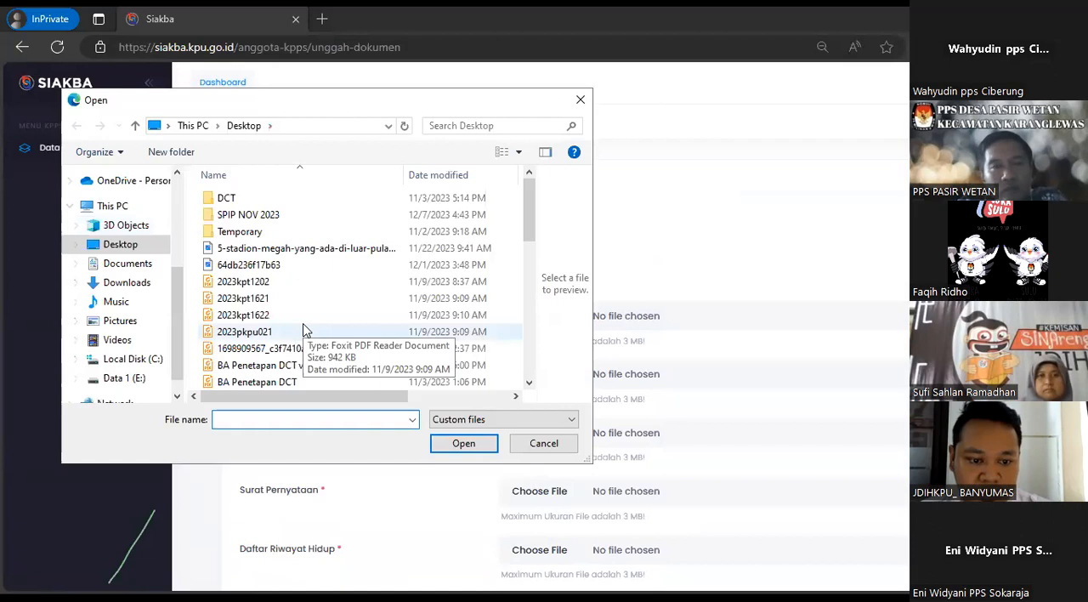
pyautogui.click(255, 332)
pyautogui.scroll(-4, 306, 330)
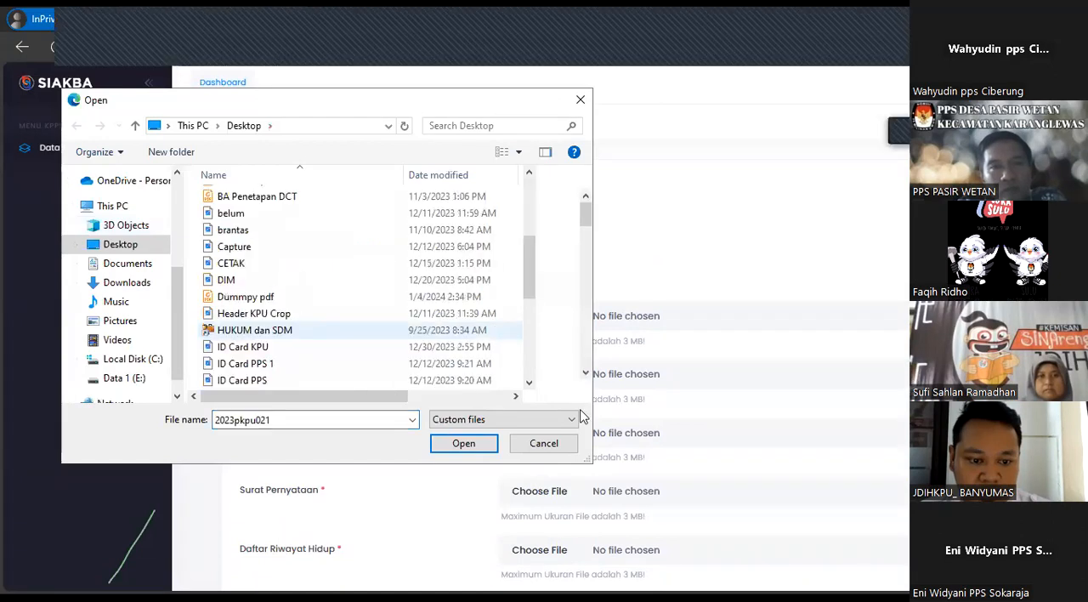
pyautogui.click(247, 296)
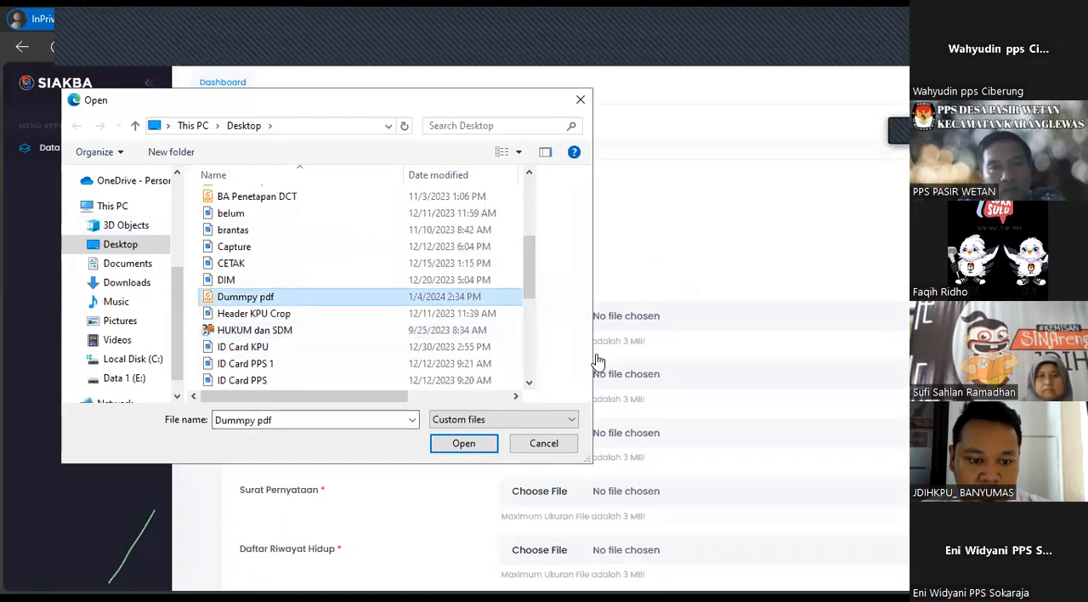
pyautogui.click(464, 442)
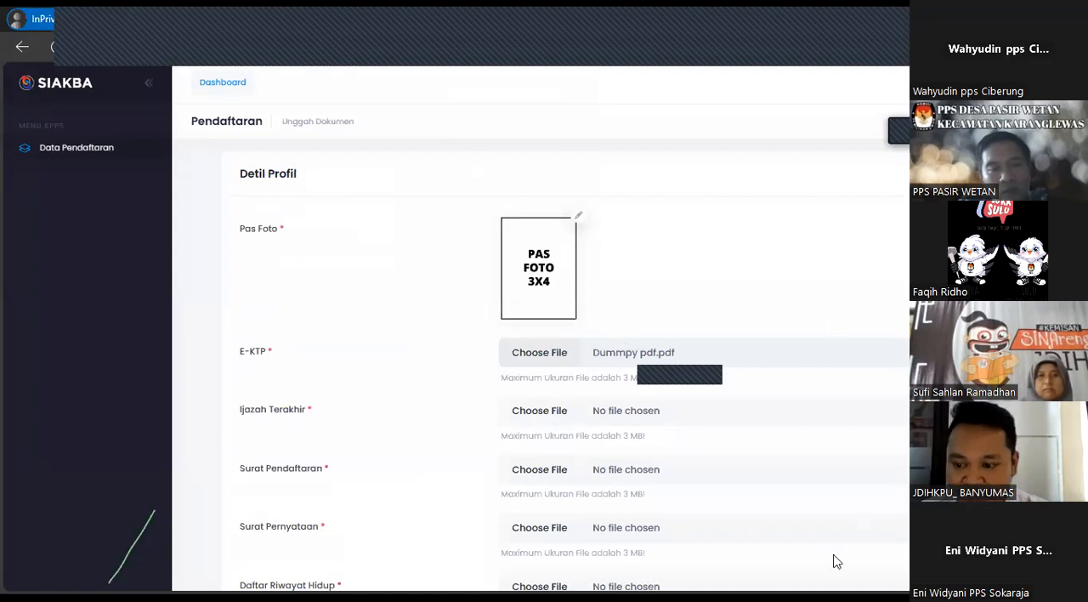
pyautogui.click(723, 465)
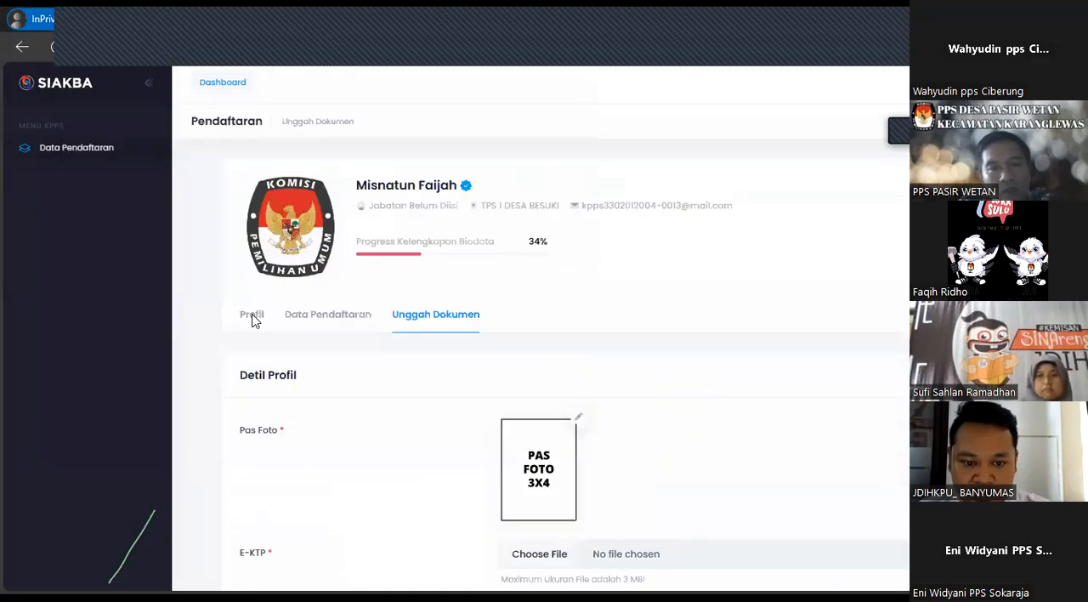
# Try to reload the SIAKBA registration page
pyautogui.click(65, 48)
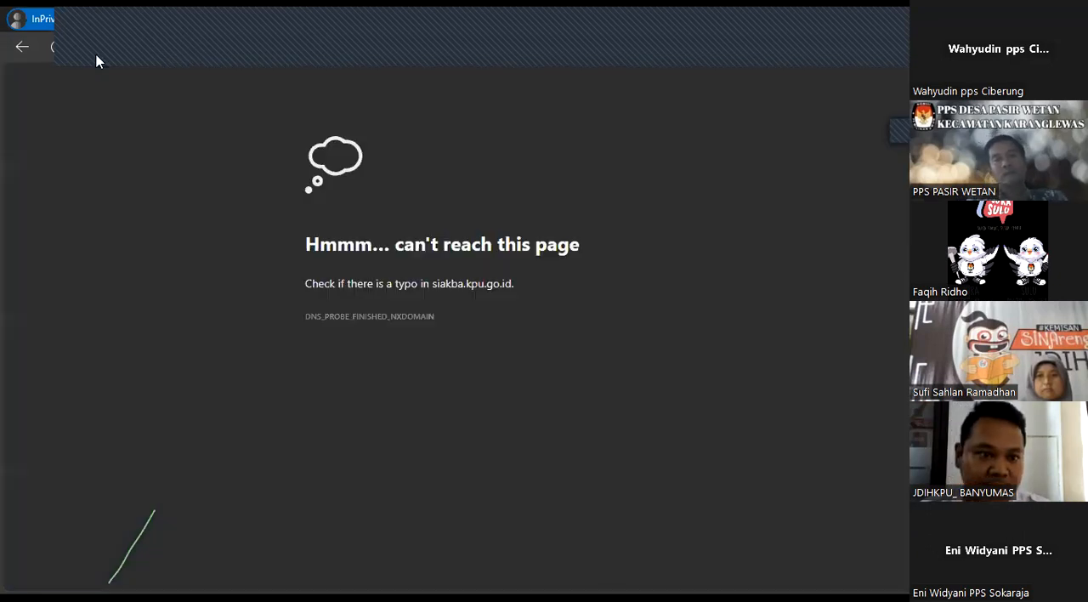
pyautogui.click(62, 56)
pyautogui.click(63, 56)
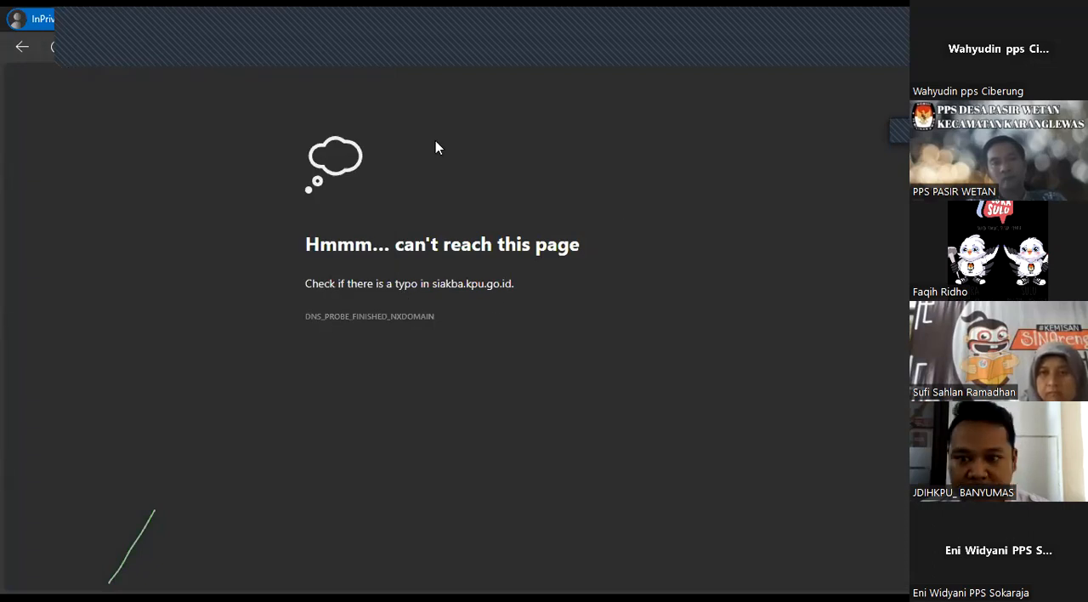